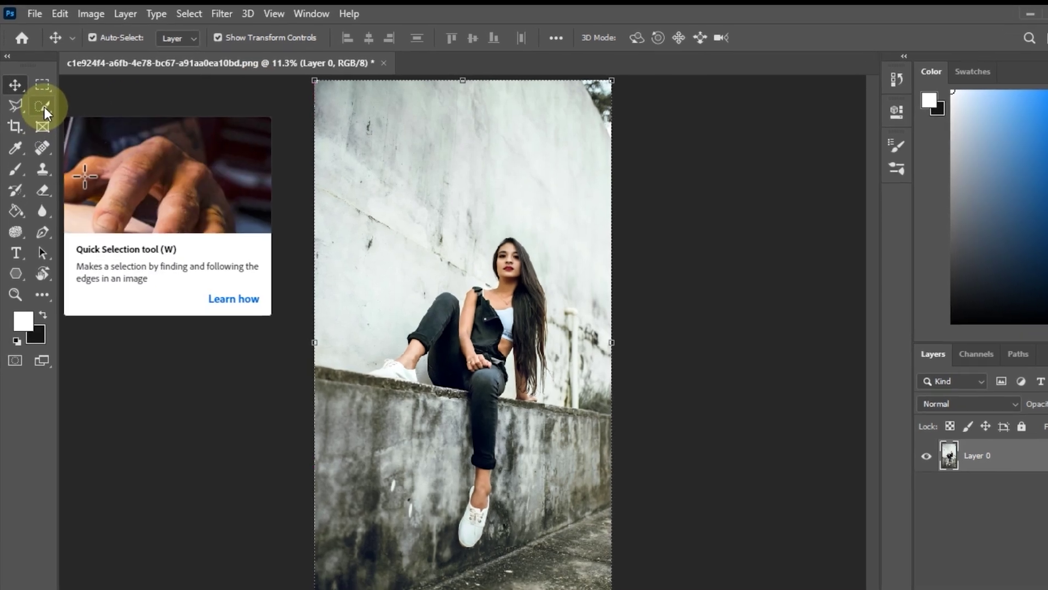
- Pick the Quick Selection tool to paint a selection over the woman
left_click(45, 115)
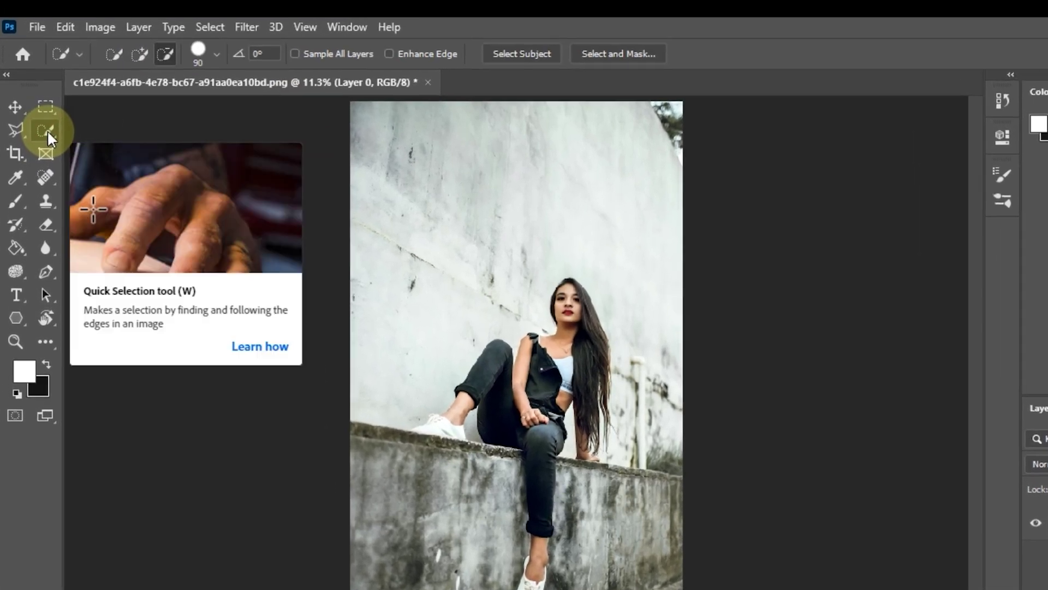
- Select the woman with Select Subject, add her hair, and copy her via Layer Via Copy
right_click(49, 136)
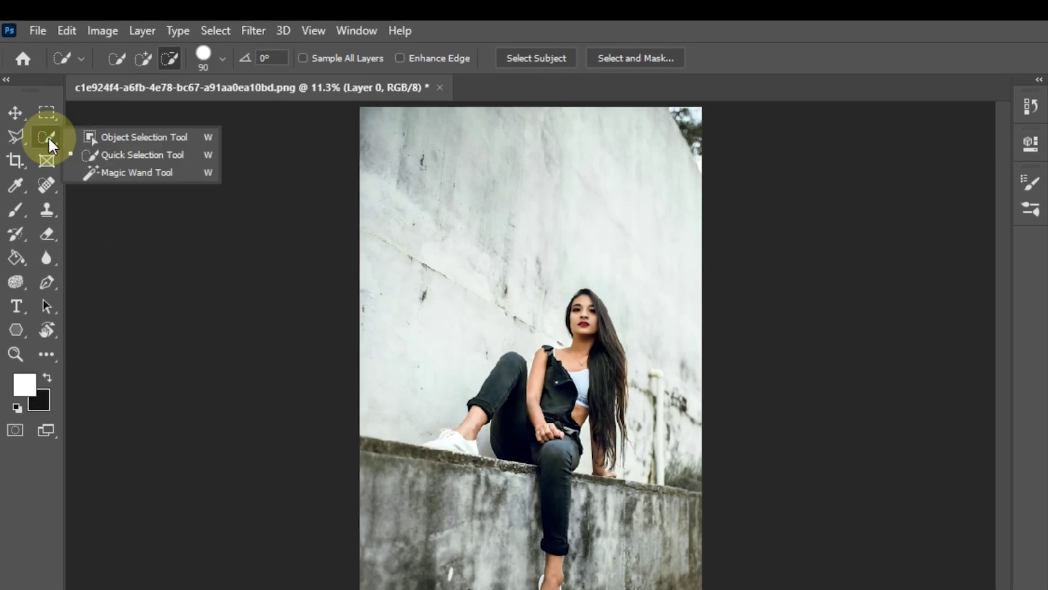
left_click(49, 137)
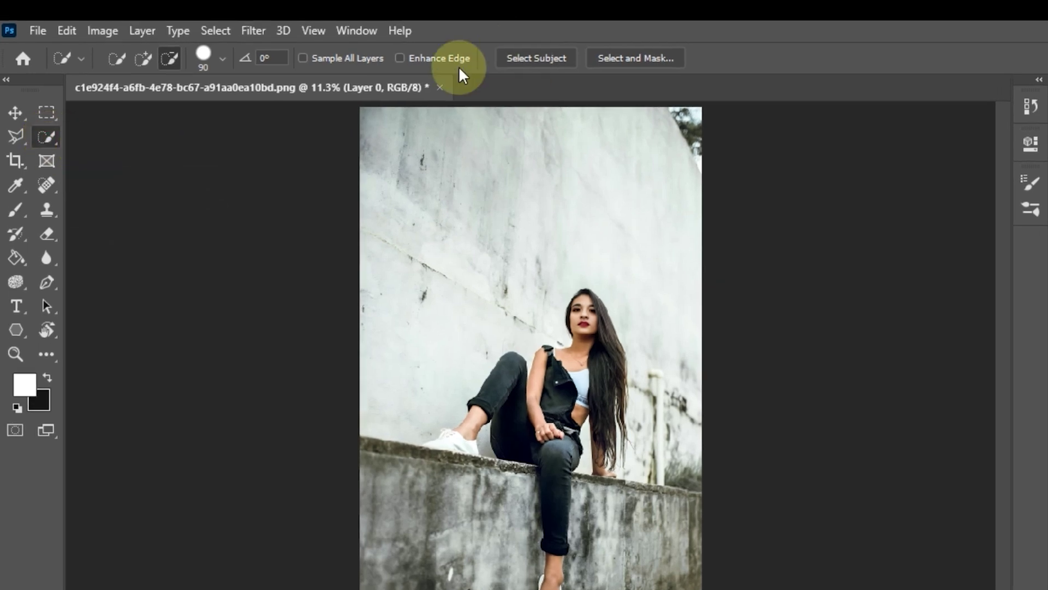
left_click(523, 56)
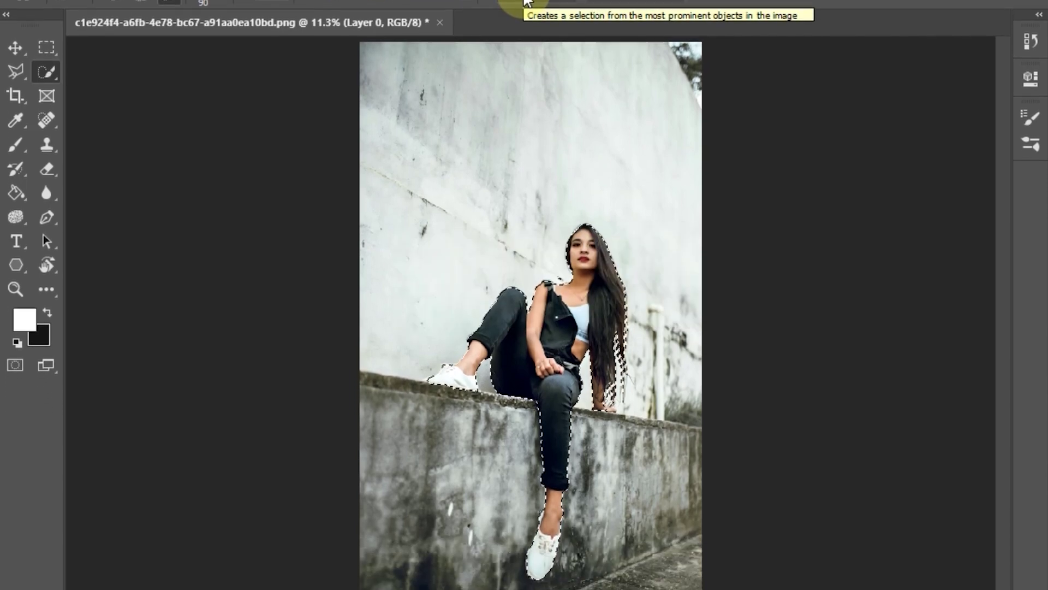
left_click_drag(585, 257, 623, 306)
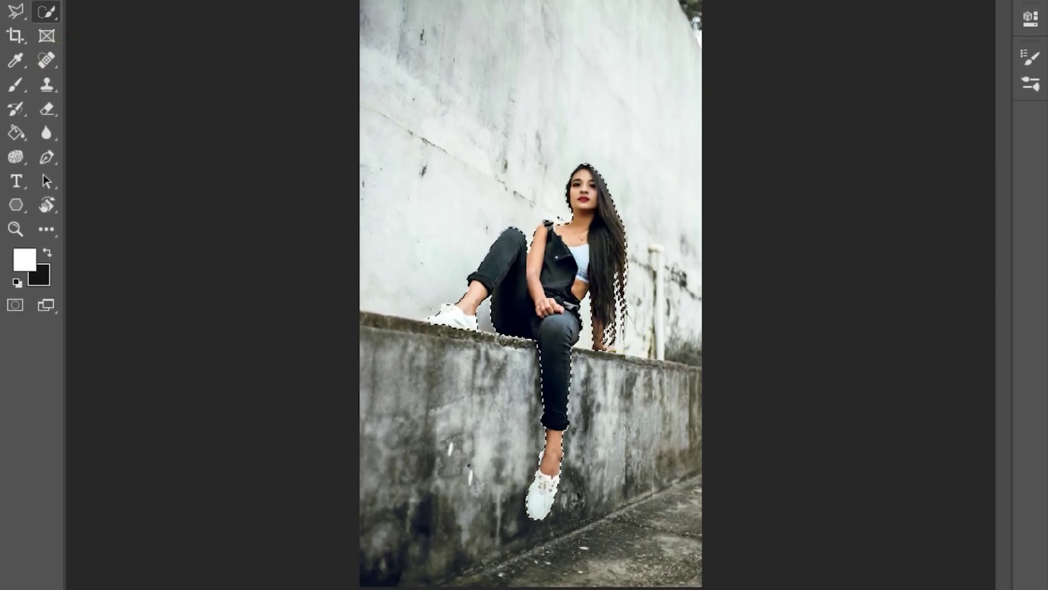
right_click(543, 222)
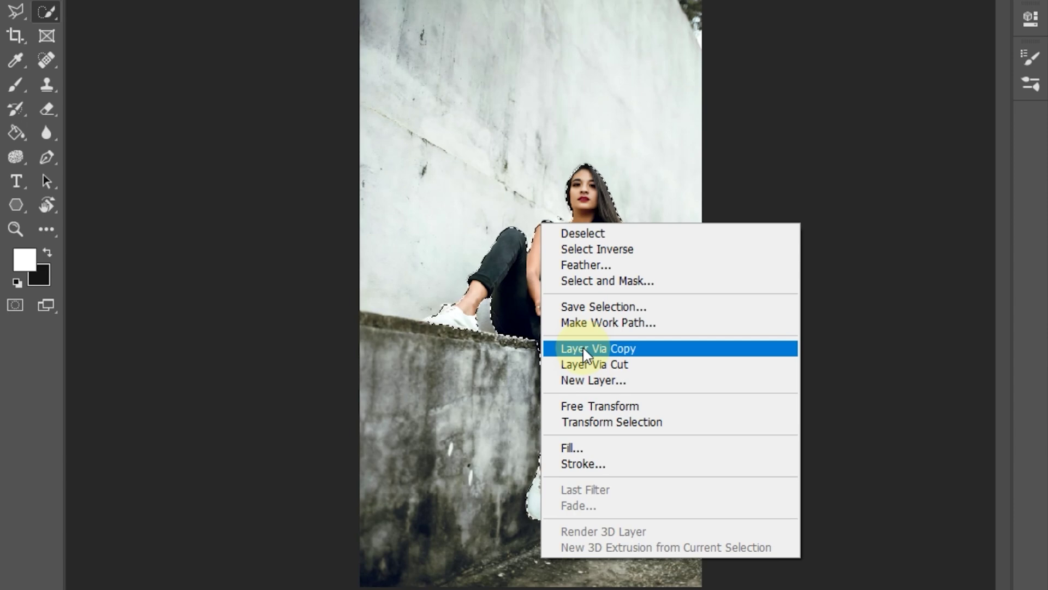
left_click(552, 349)
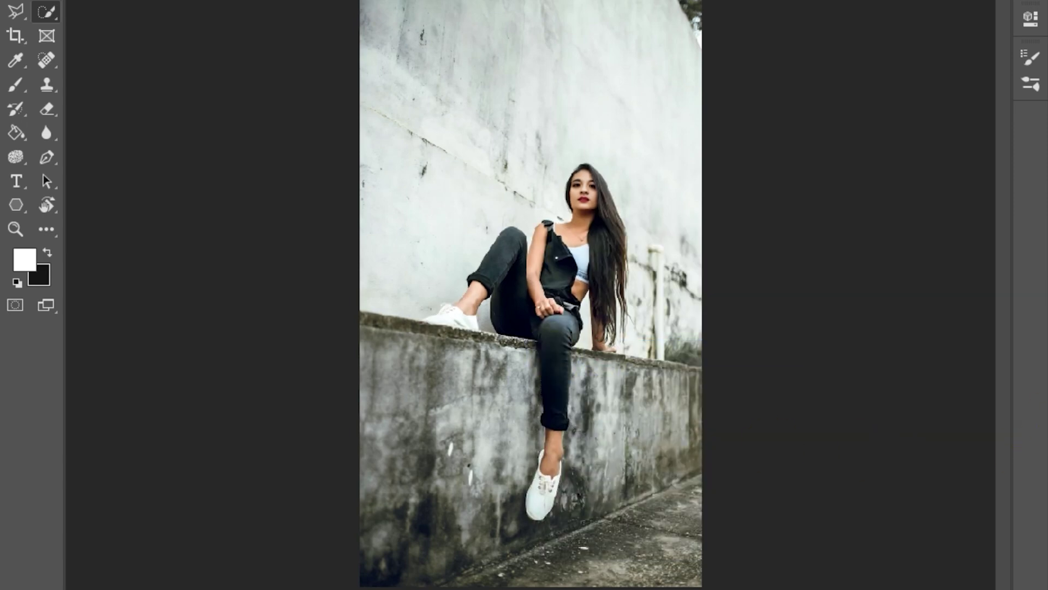
- Type 'PHOTOSHOP' with the Horizontal Type Tool and enlarge it across the concrete ledge
left_click(17, 182)
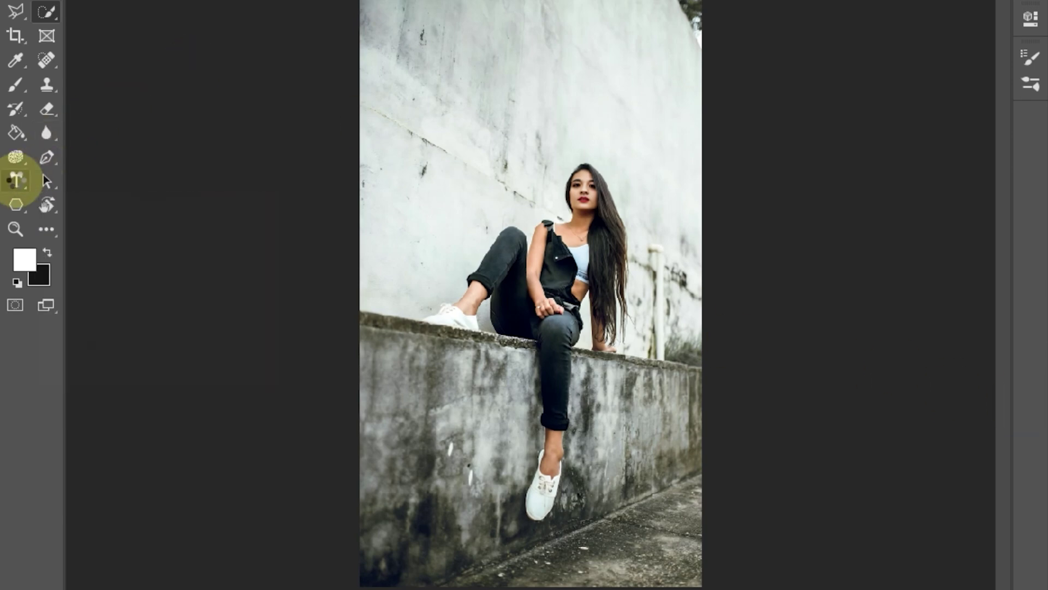
right_click(17, 182)
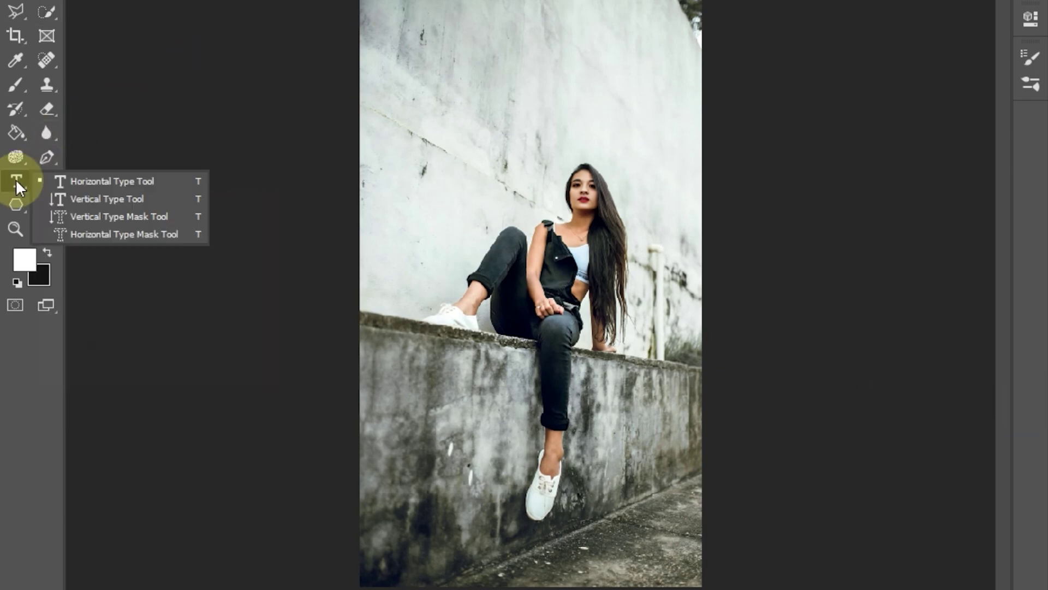
left_click(137, 181)
left_click(484, 421)
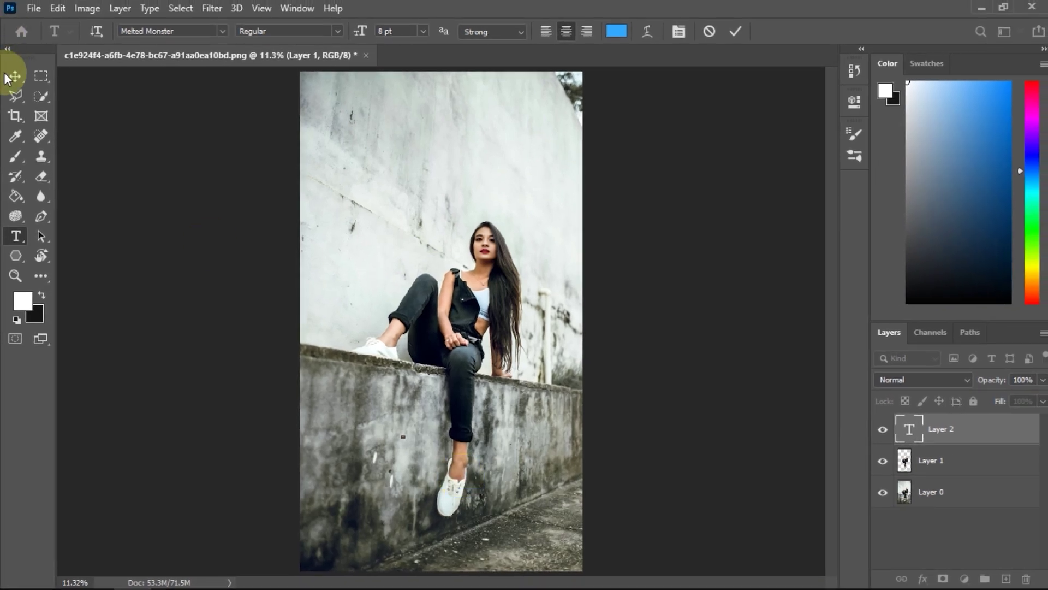
left_click(15, 75)
type("PHOTOSHOP")
left_click_drag(449, 491, 473, 386)
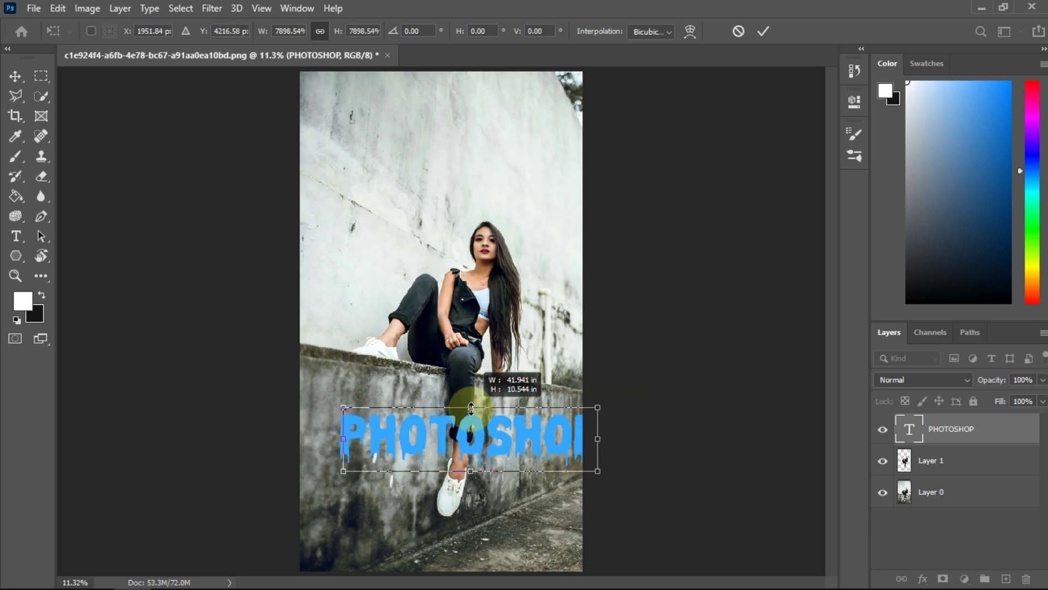
left_click_drag(473, 386, 459, 383)
left_click_drag(483, 445, 464, 443)
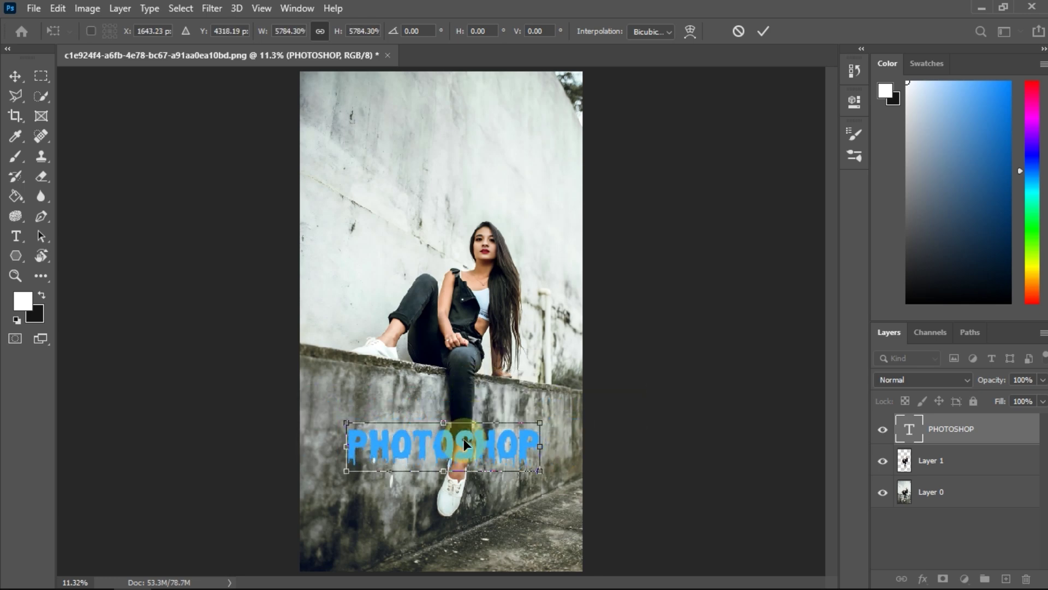
key("Return")
- Color the PHOTOSHOP text near-white and reposition it on the ledge
double_click(467, 438)
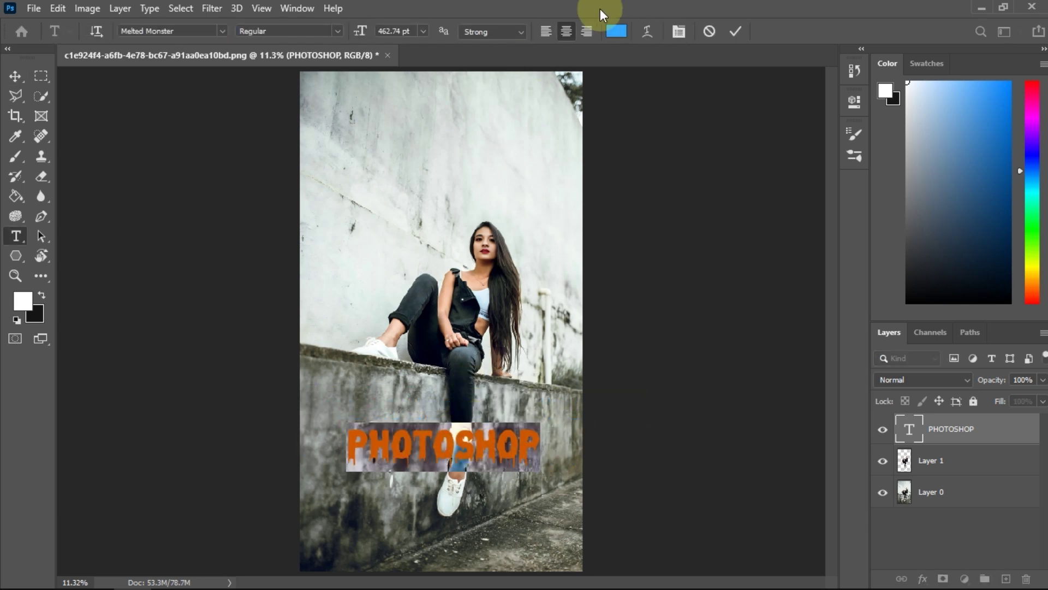
left_click(616, 31)
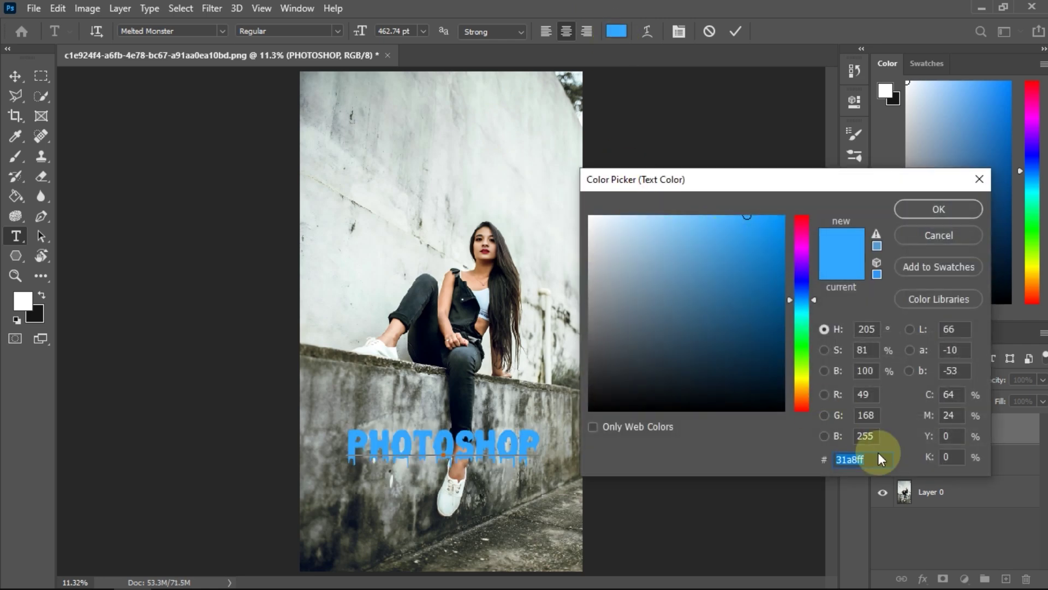
left_click(594, 226)
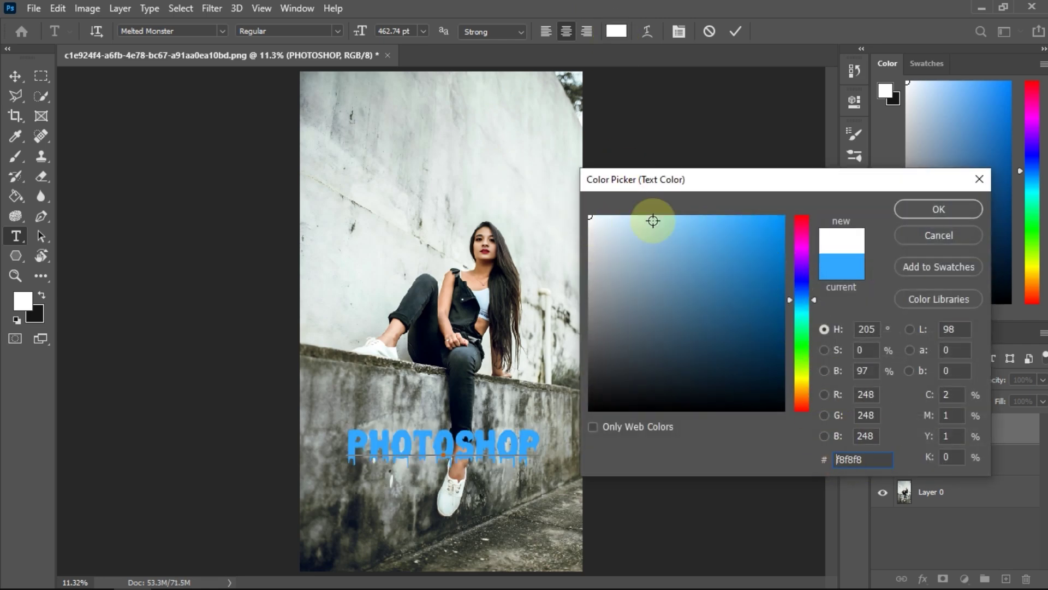
left_click(925, 218)
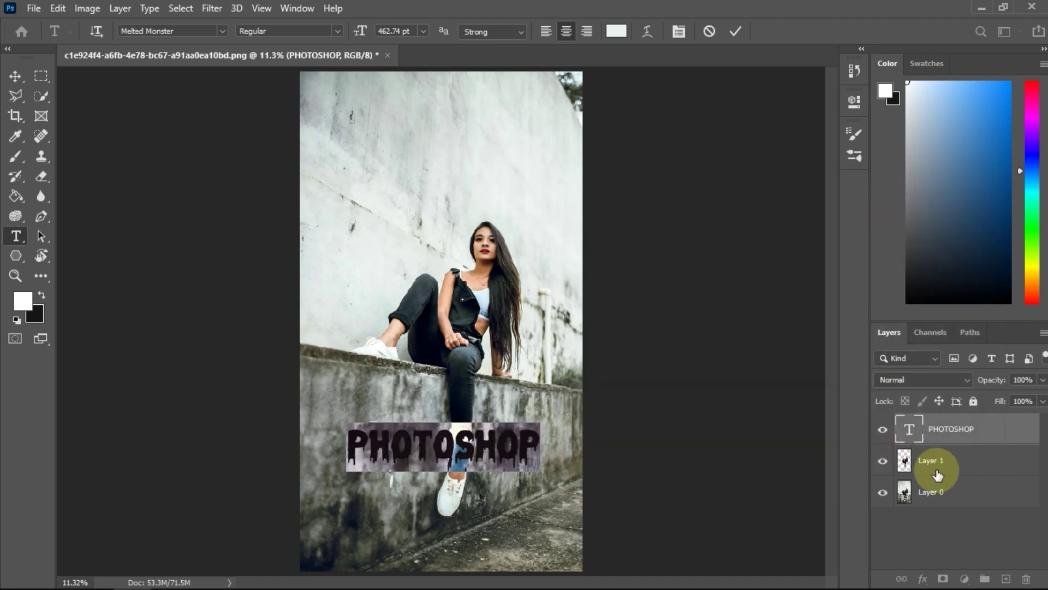
left_click(15, 76)
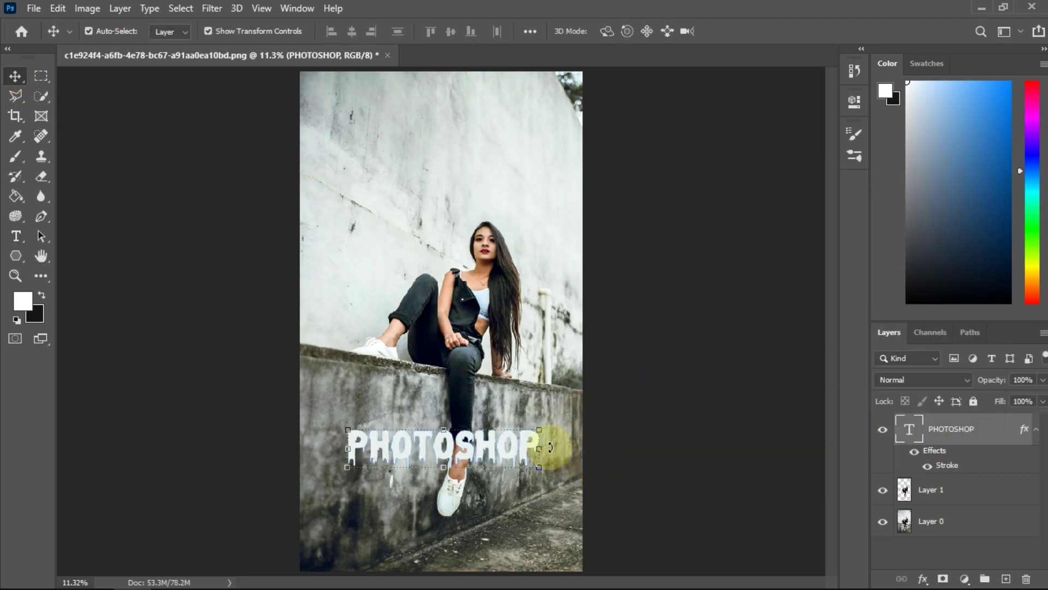
left_click_drag(551, 446, 557, 457)
key("ctrl+plus")
key("ctrl+plus")
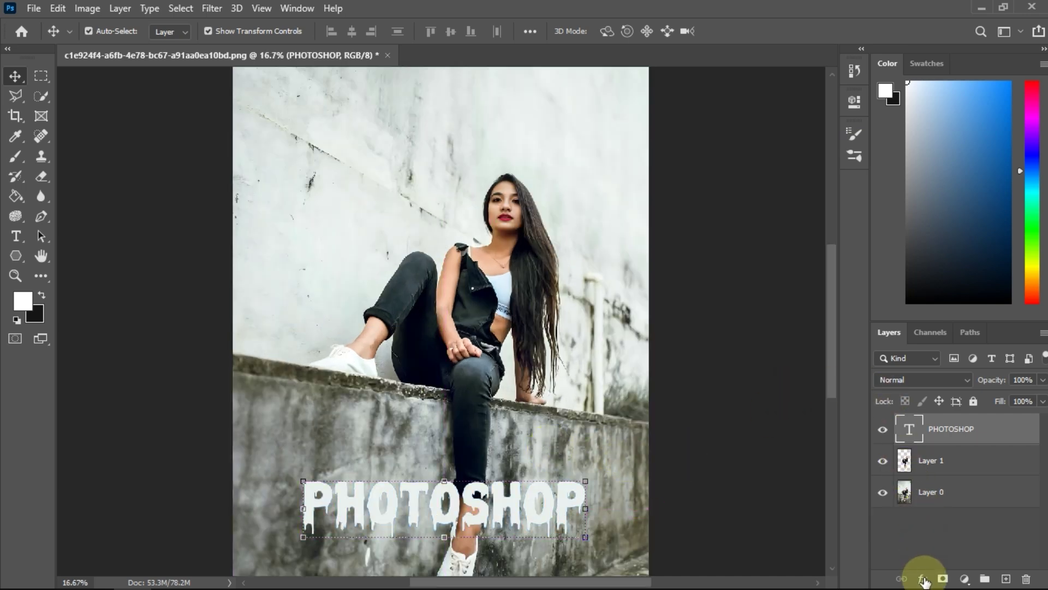
- Add a 20 px, 100% opacity blue Stroke to the text and move it slightly higher
left_click(923, 579)
left_click(934, 464)
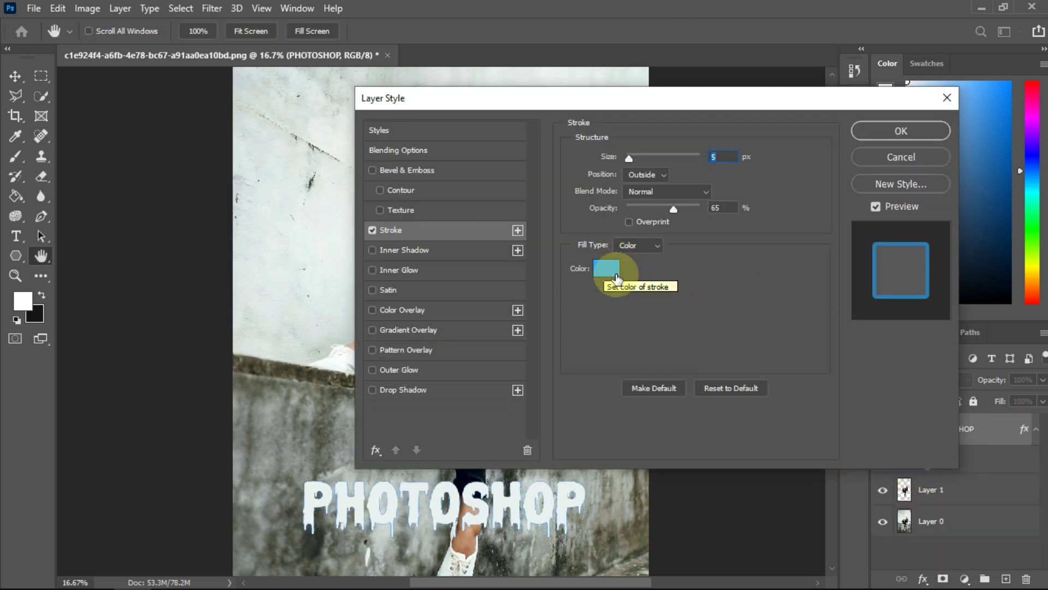
left_click_drag(628, 157, 640, 158)
type("2")
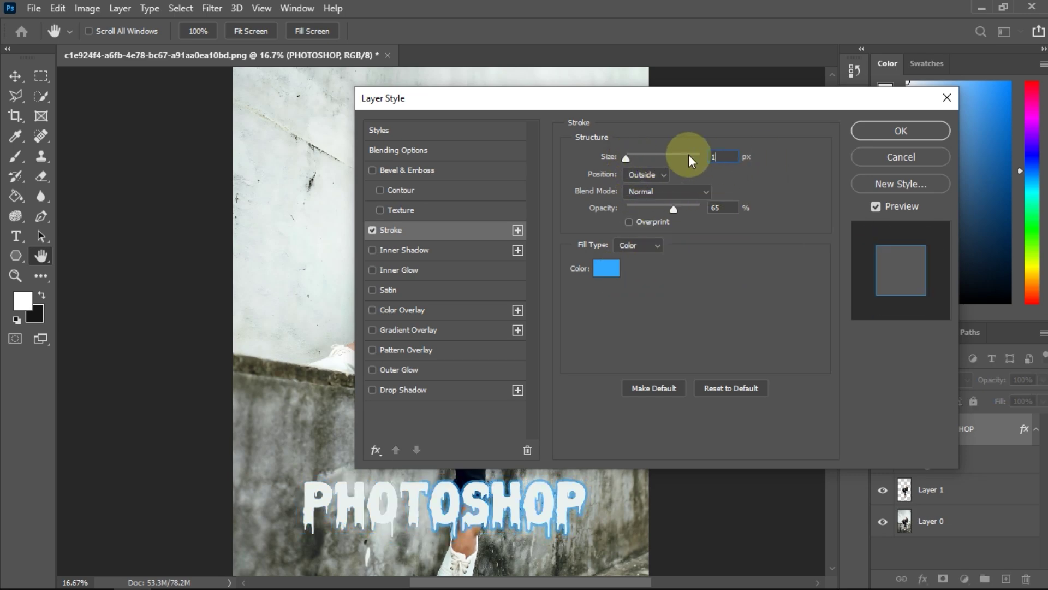
type("0")
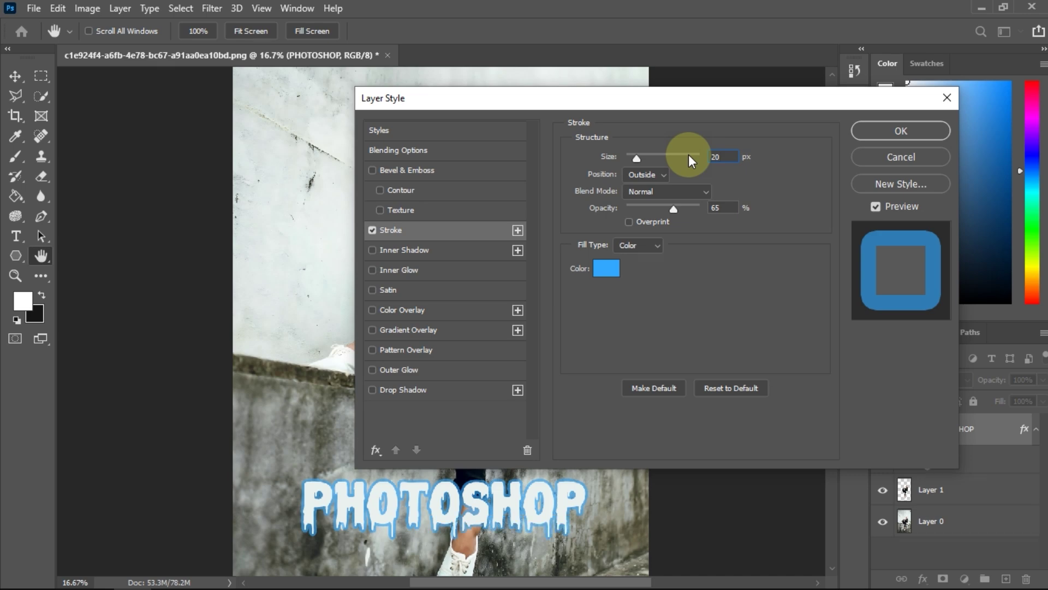
left_click_drag(673, 209, 750, 209)
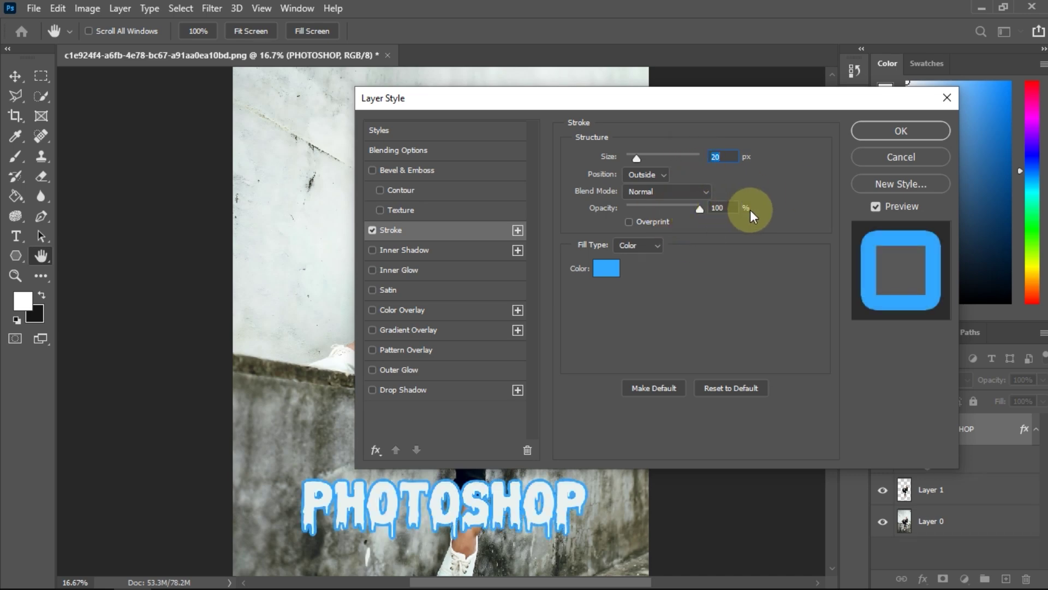
left_click(889, 132)
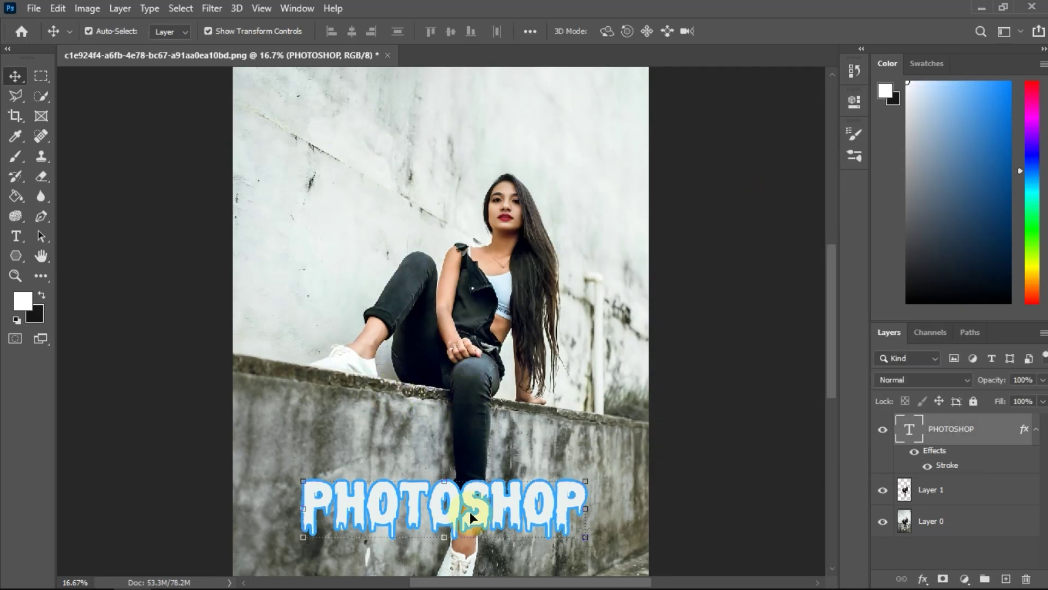
left_click_drag(471, 516, 471, 482)
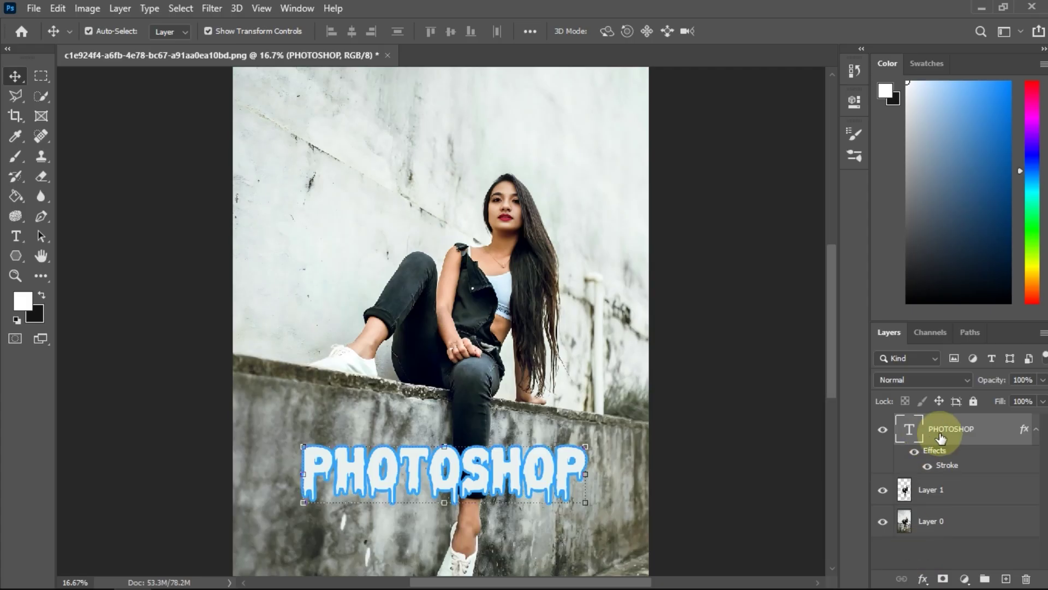
- Convert the PHOTOSHOP text layer to a smart object and load its pixels as a selection
right_click(940, 436)
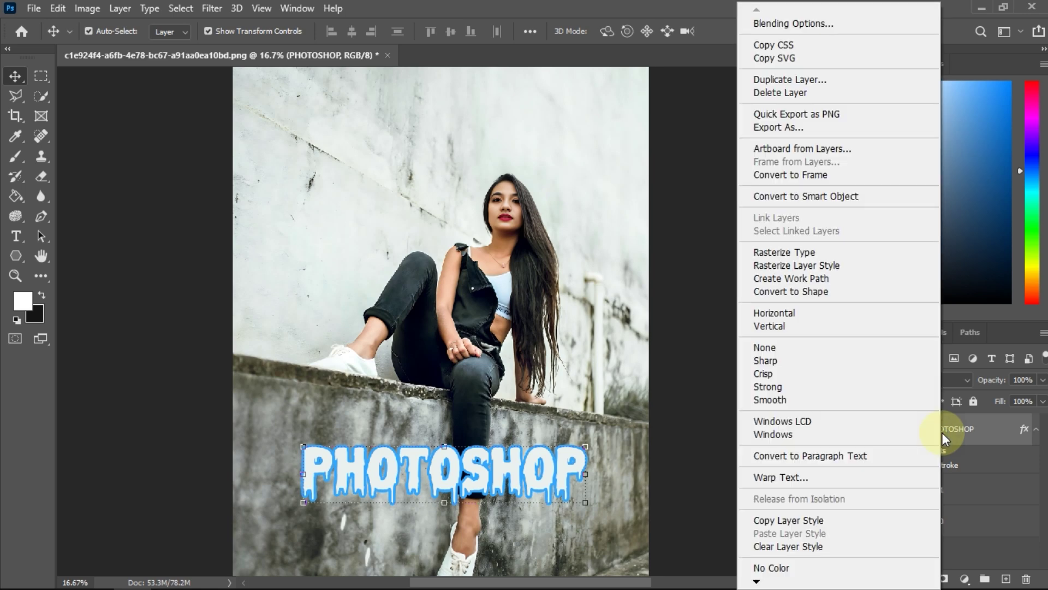
left_click(829, 194)
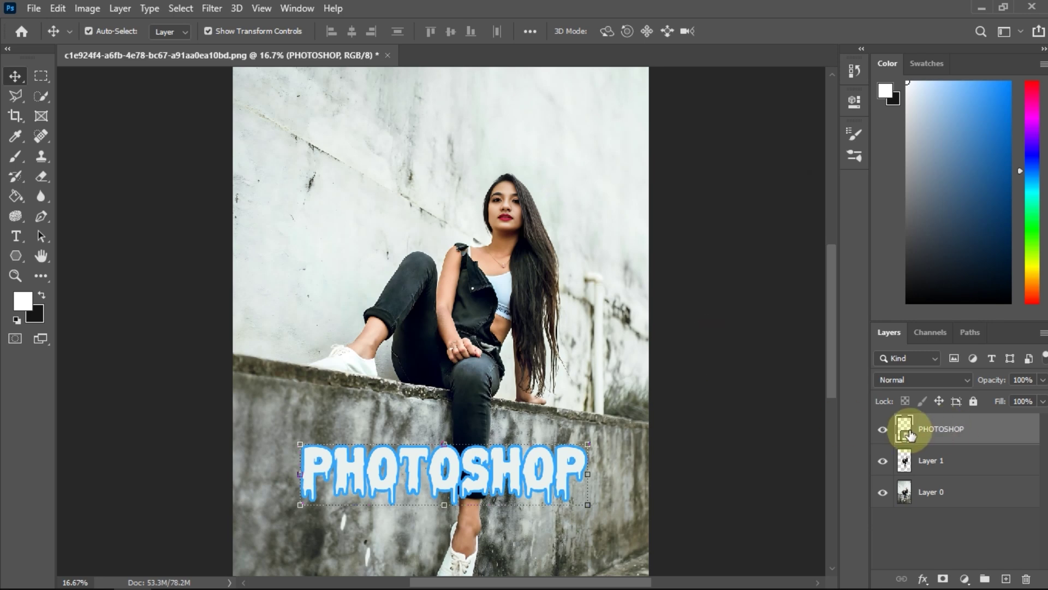
key("ctrl+plus")
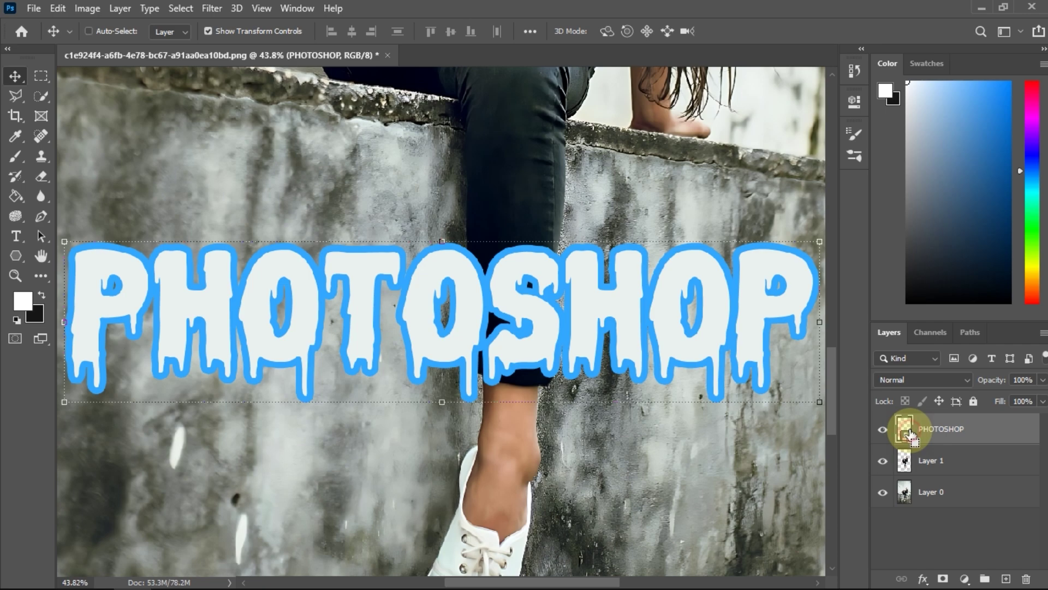
left_click(909, 432, "ctrl")
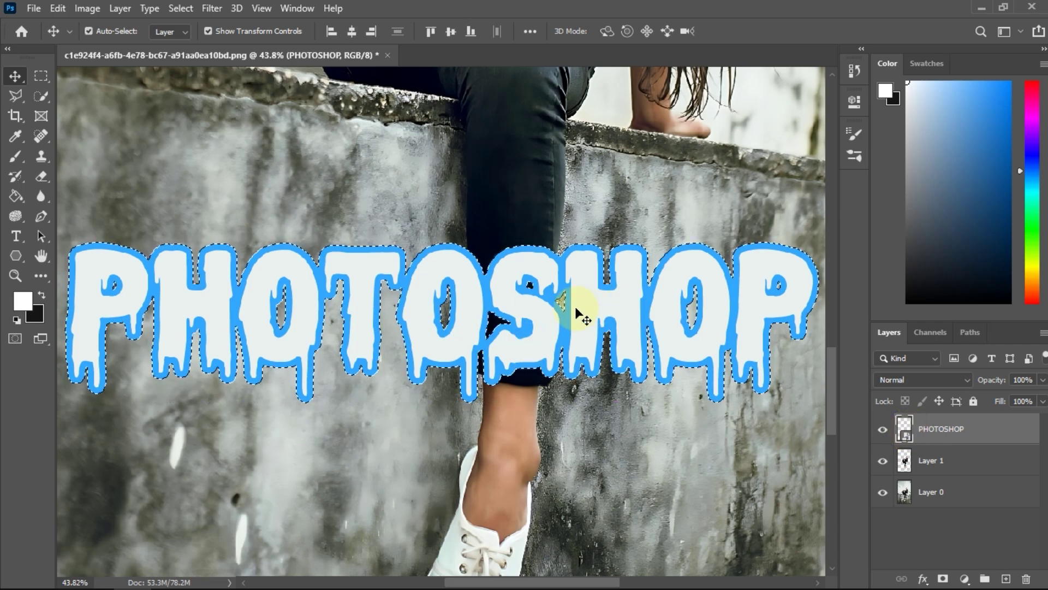
key("ctrl+0")
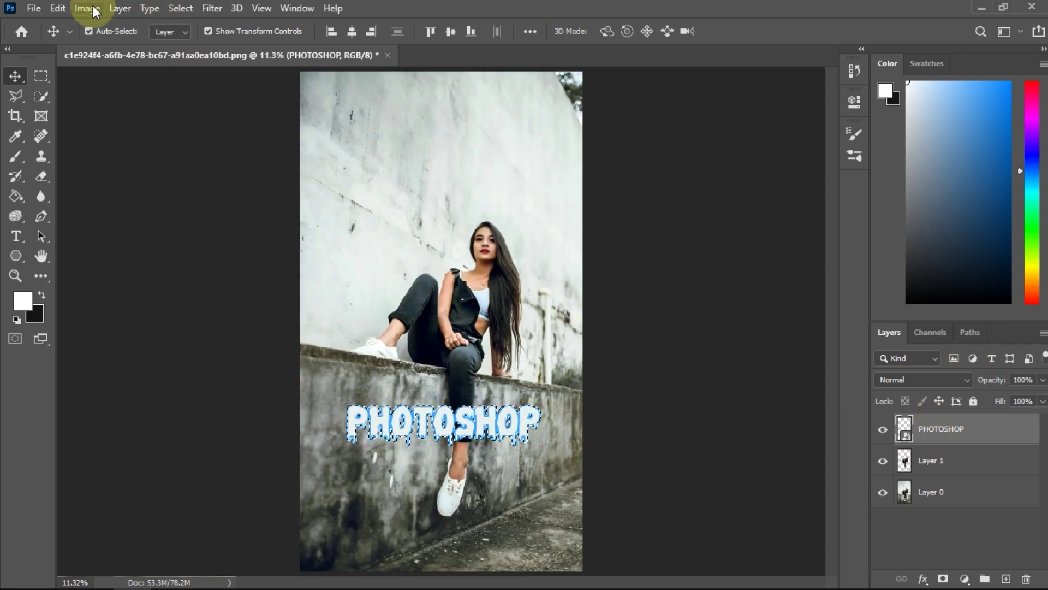
- Copy the text pixels, add empty Layer 2, hide the PHOTOSHOP layer, and deselect
left_click(69, 10)
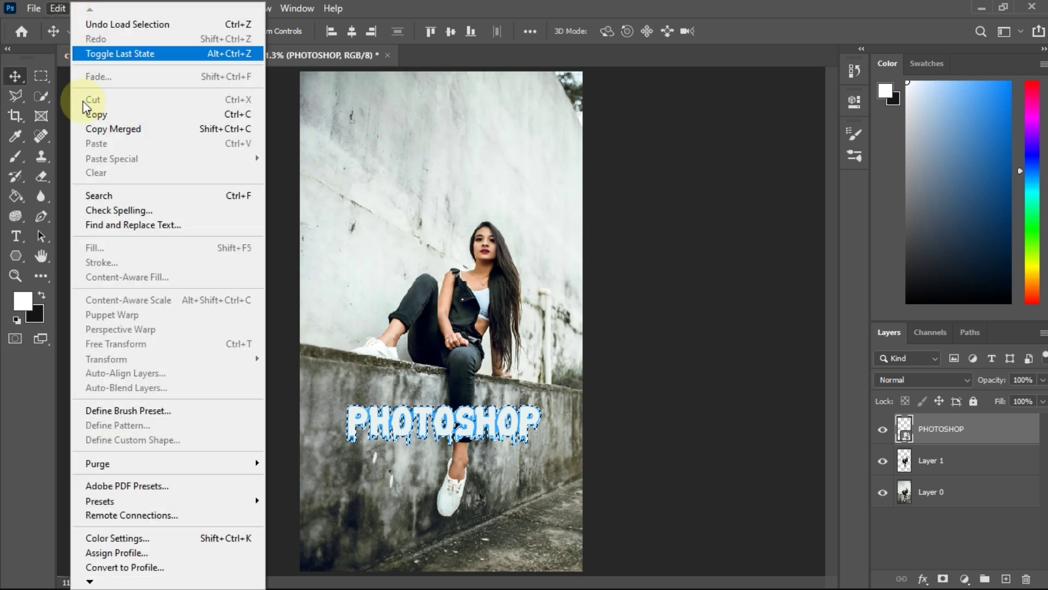
left_click(106, 116)
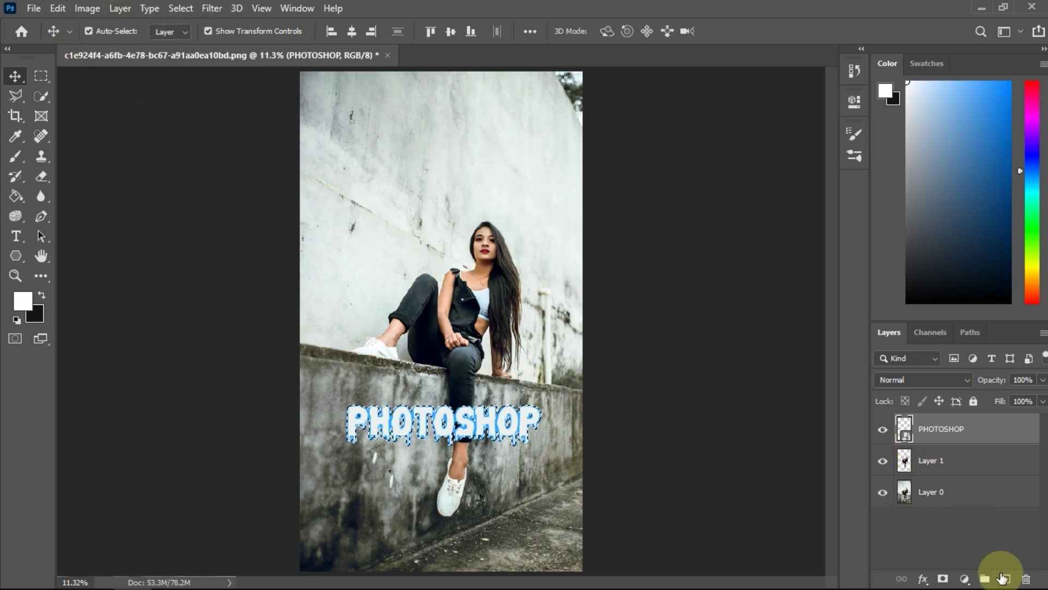
left_click(1006, 579)
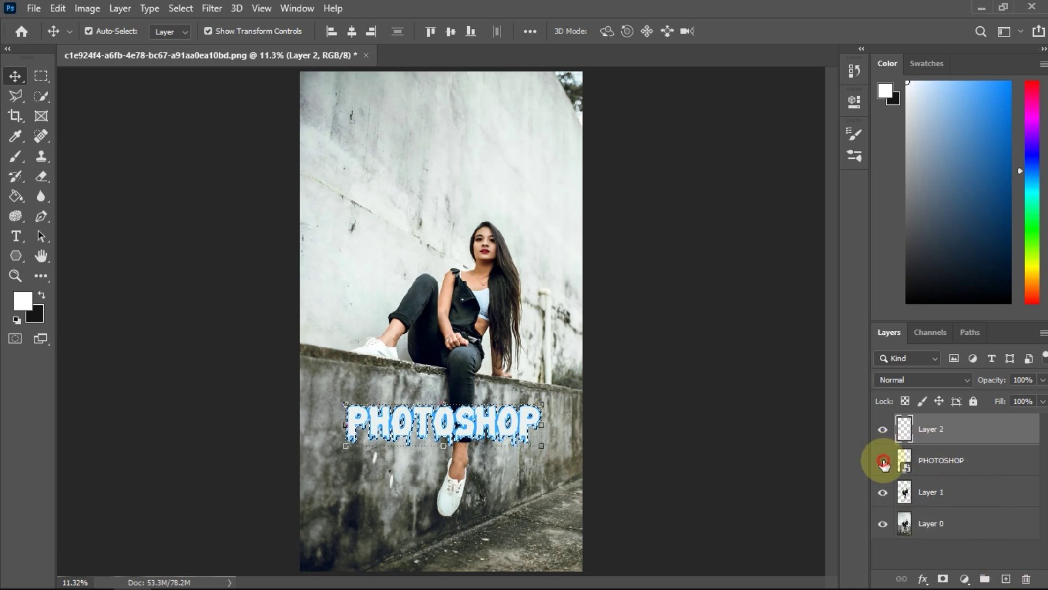
left_click(883, 461)
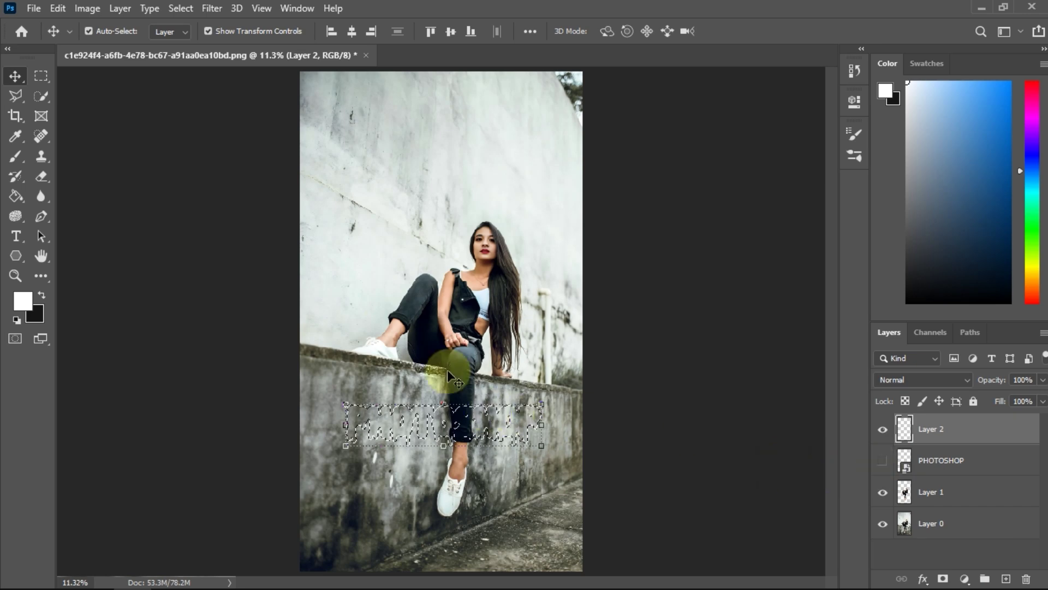
left_click(45, 76)
right_click(389, 296)
left_click(404, 318)
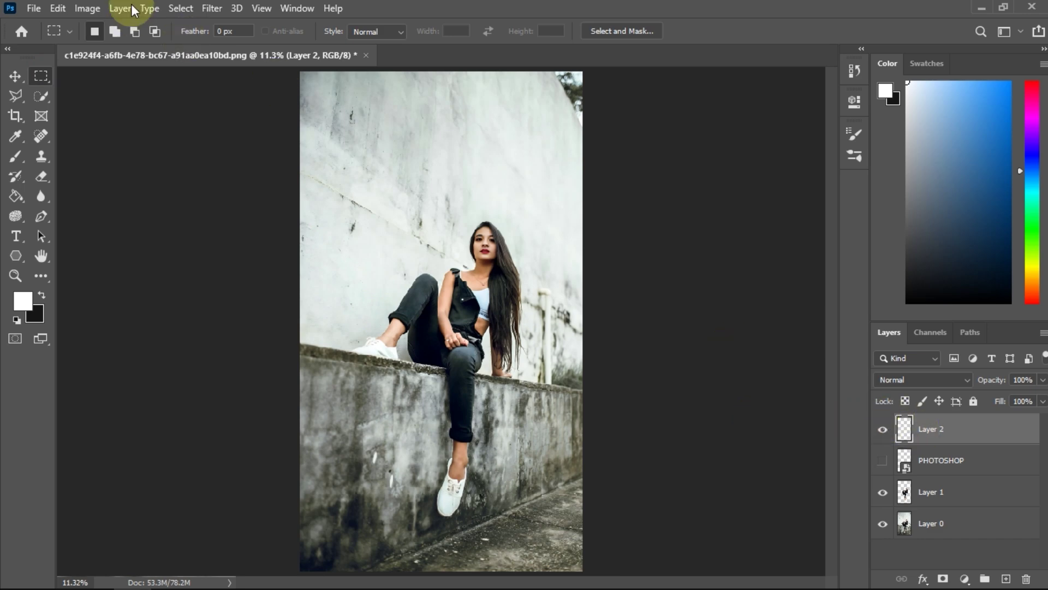
- Open Filter > Vanishing Point and draw a four-corner plane over the wall's front face
left_click(218, 16)
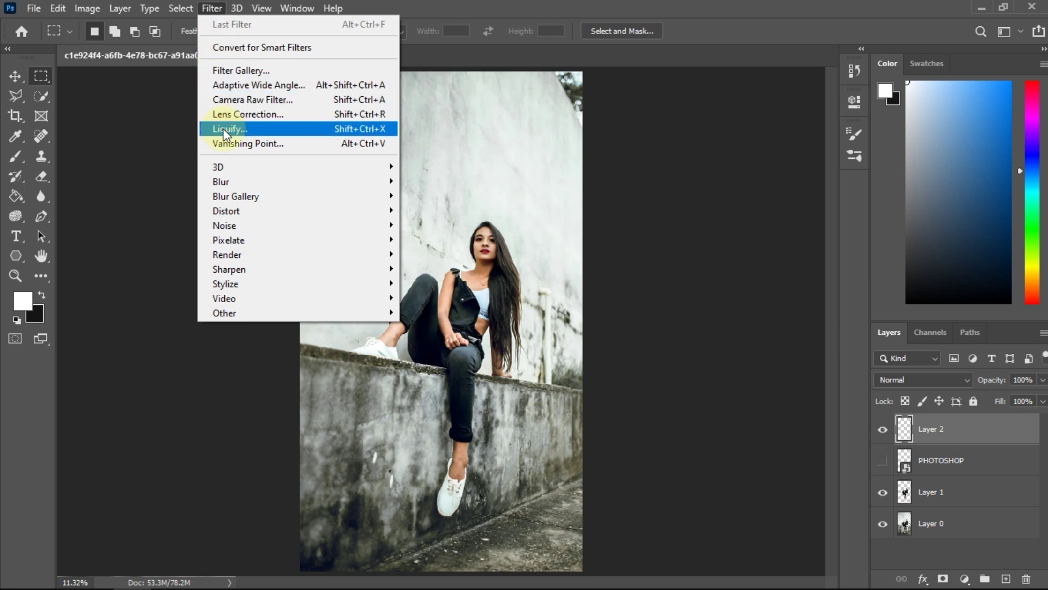
left_click(251, 143)
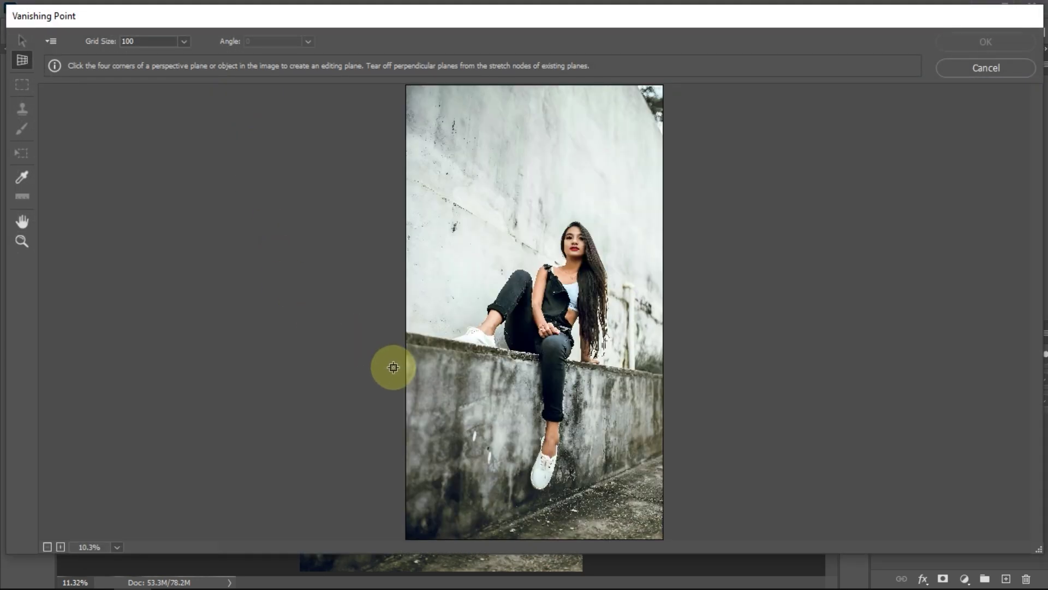
key("ctrl+plus")
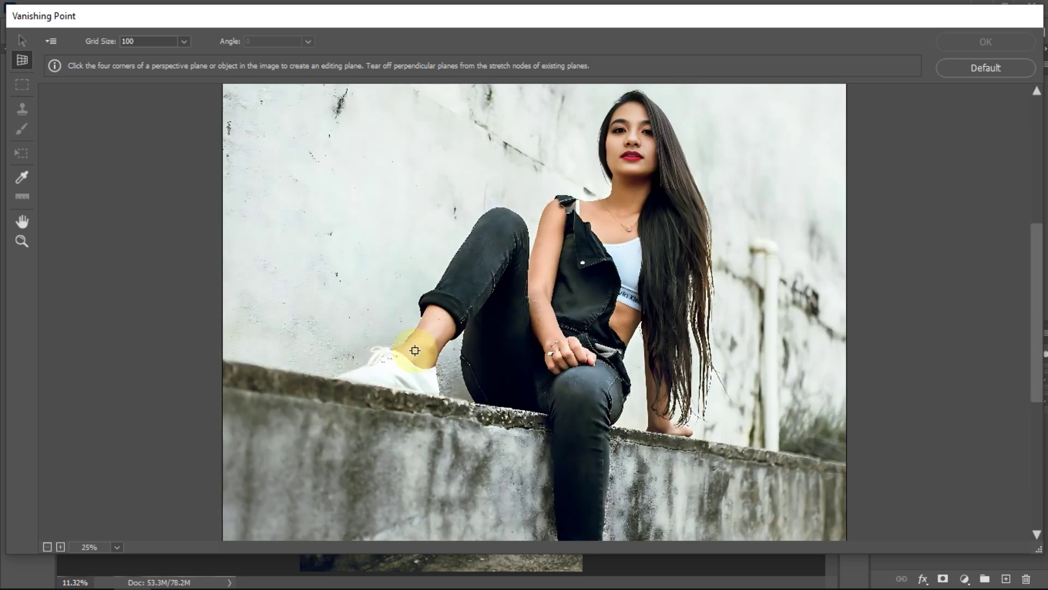
scroll(415, 350, "down", 3)
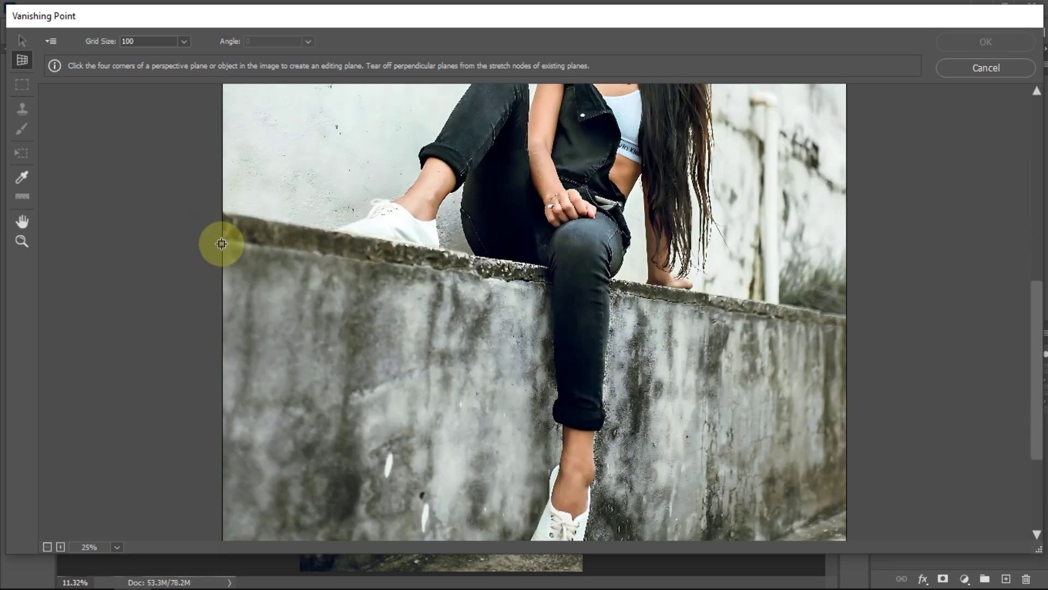
left_click(221, 237)
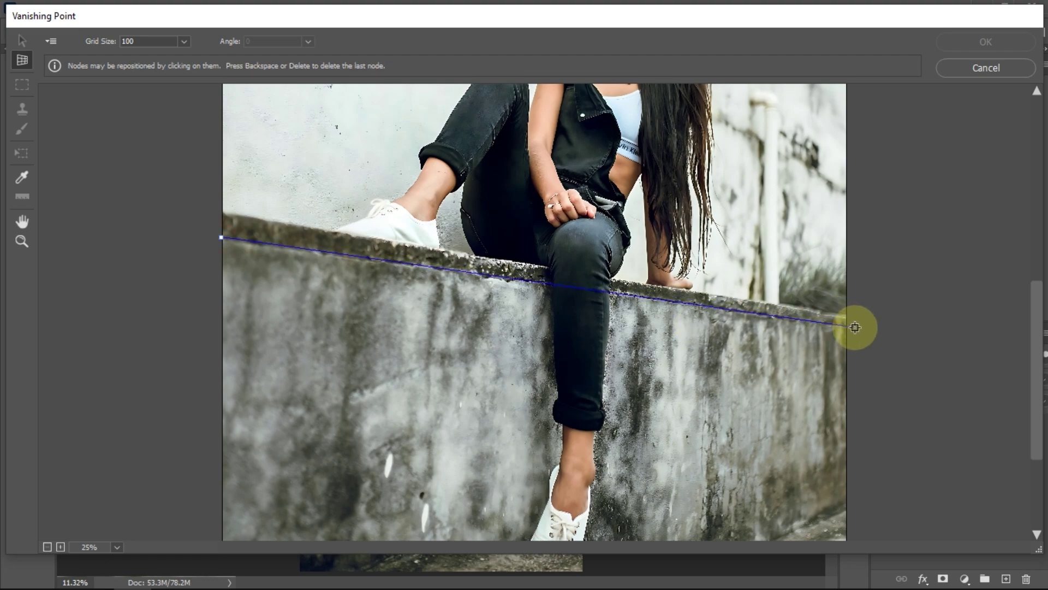
left_click(848, 328)
scroll(866, 346, "down", 1)
scroll(853, 335, "down", 3)
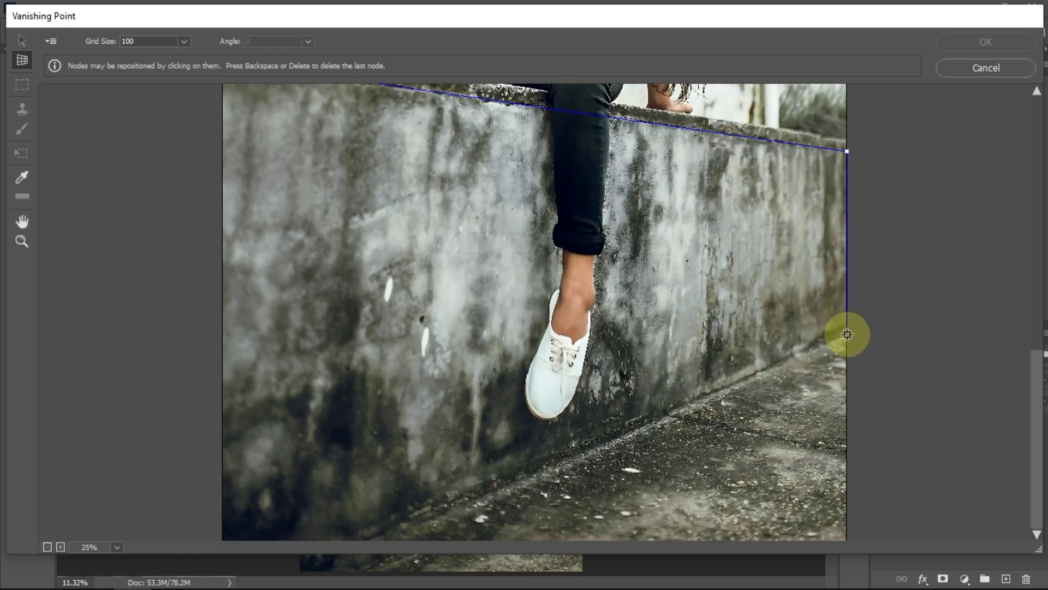
left_click(847, 337)
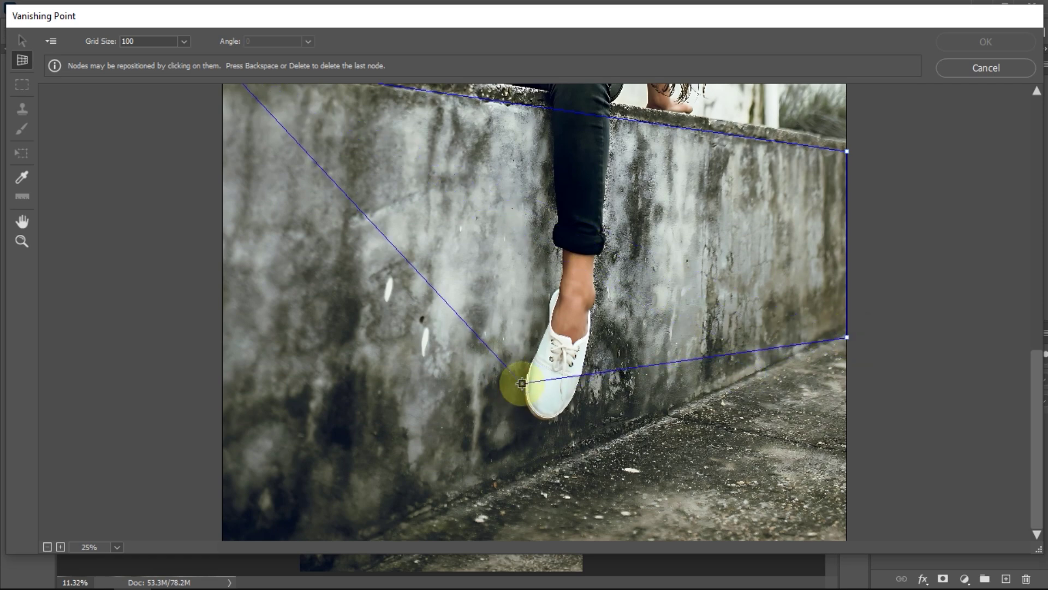
key("ctrl+minus")
key("ctrl+minus")
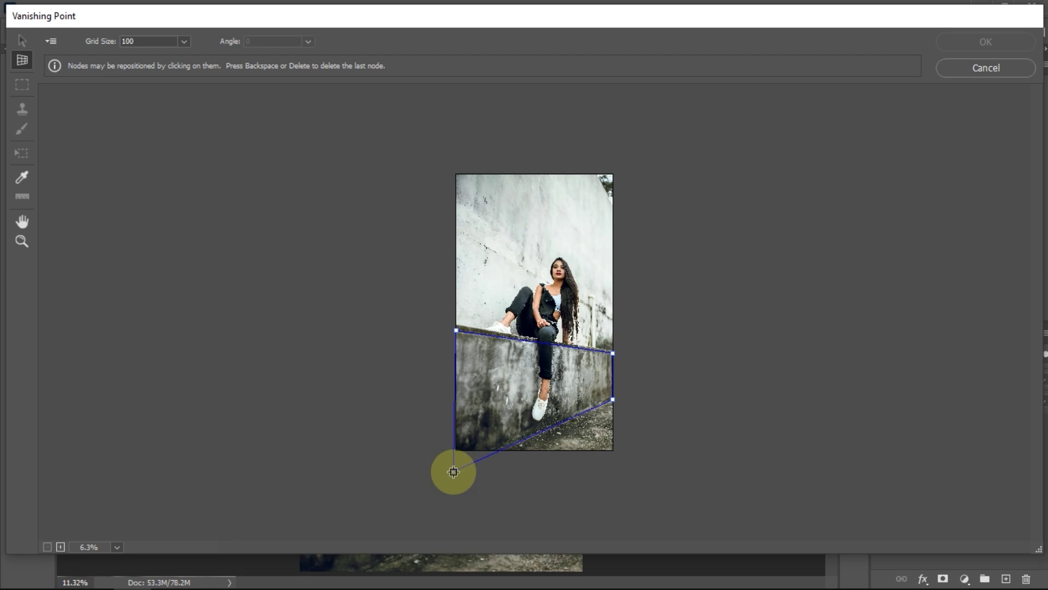
left_click(455, 472)
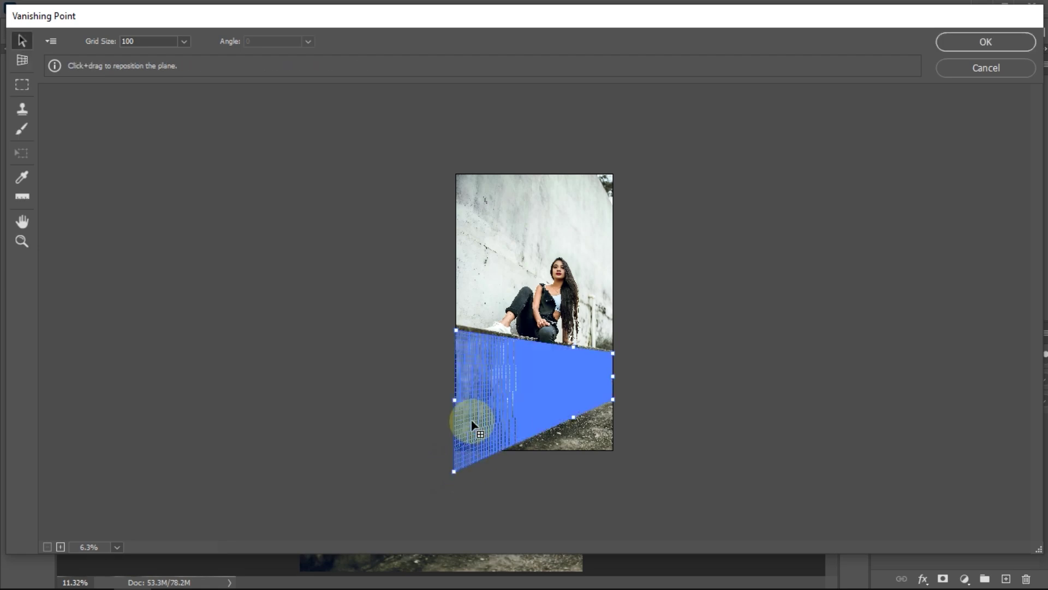
- Paste the copied PHOTOSHOP text with the Marquee tool and drag it onto the wall plane
key("ctrl+plus")
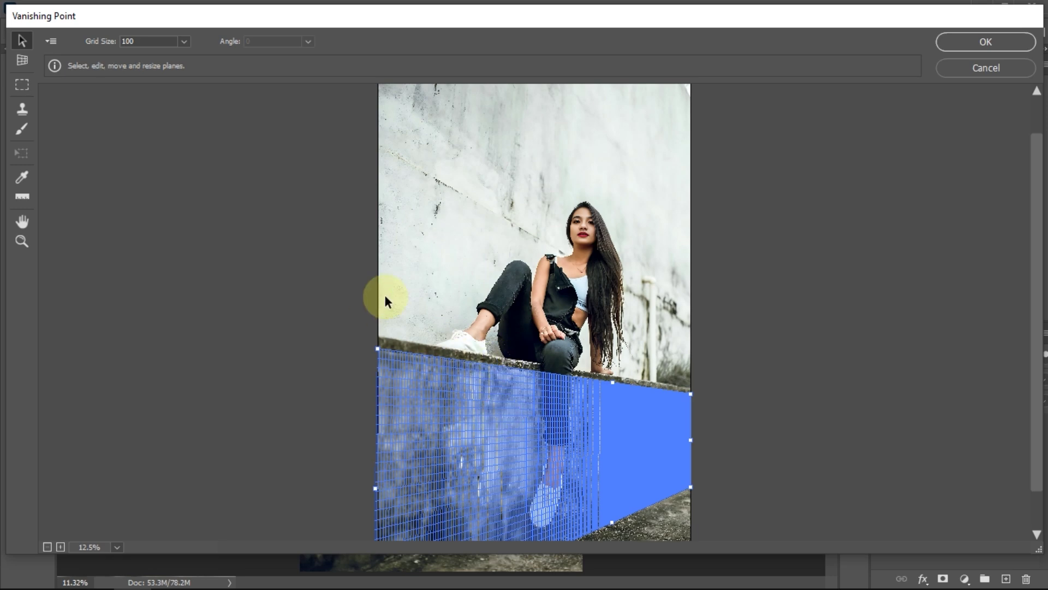
key("m")
scroll(530, 325, "down", 1)
scroll(530, 325, "up", 2)
key("ctrl+v")
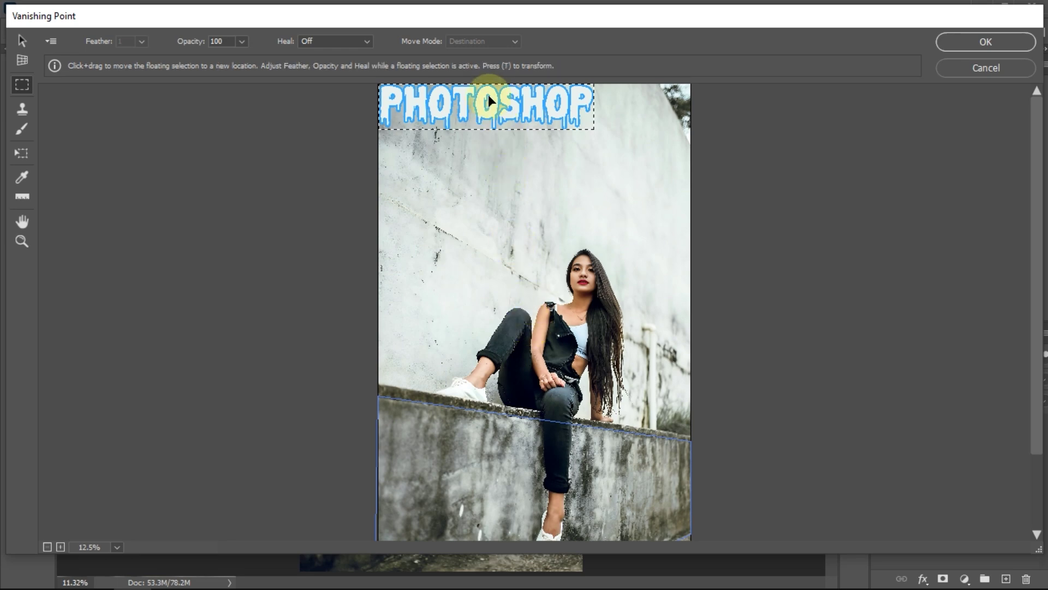
mouse_move(488, 102)
left_mouse_down()
mouse_move(509, 295)
mouse_move(584, 464)
left_mouse_up()
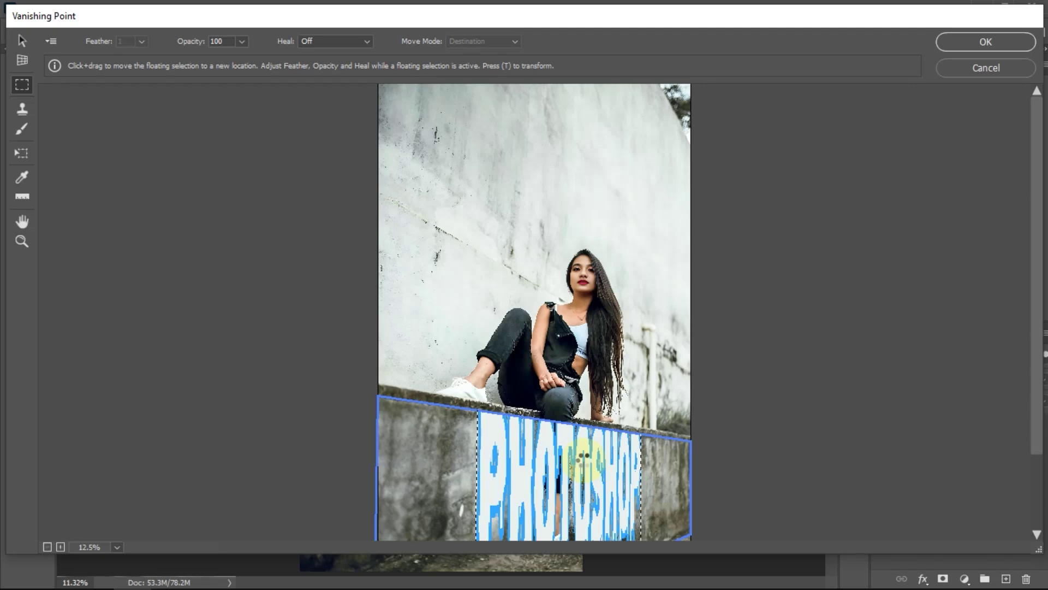
- Shift the pasted lettering lower and left on the wall plane
key("ctrl+minus")
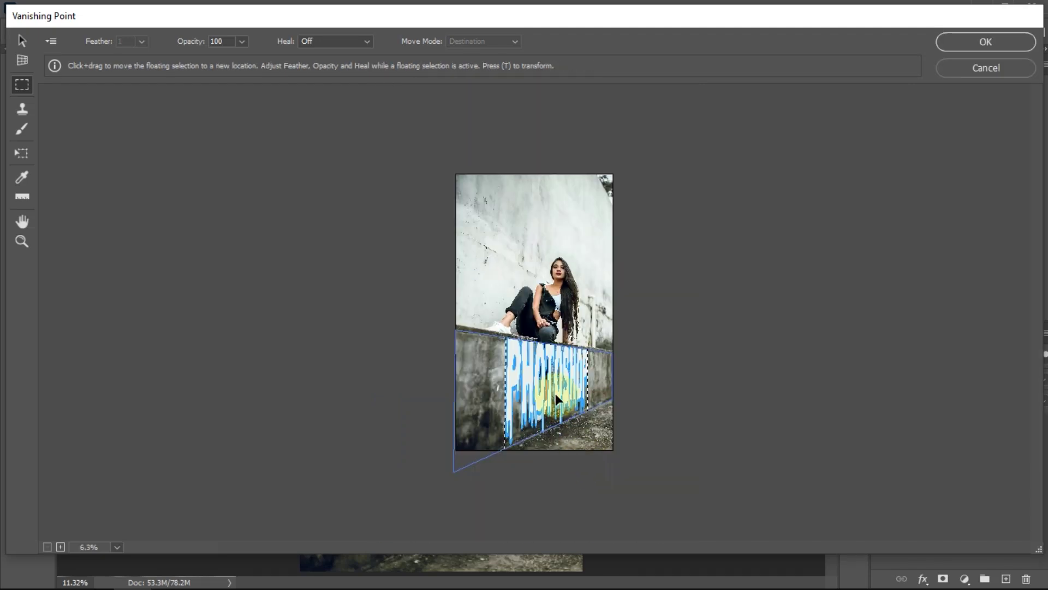
key("ctrl+plus")
mouse_move(539, 458)
left_mouse_down()
mouse_move(528, 470)
mouse_move(551, 474)
left_mouse_up()
key("t")
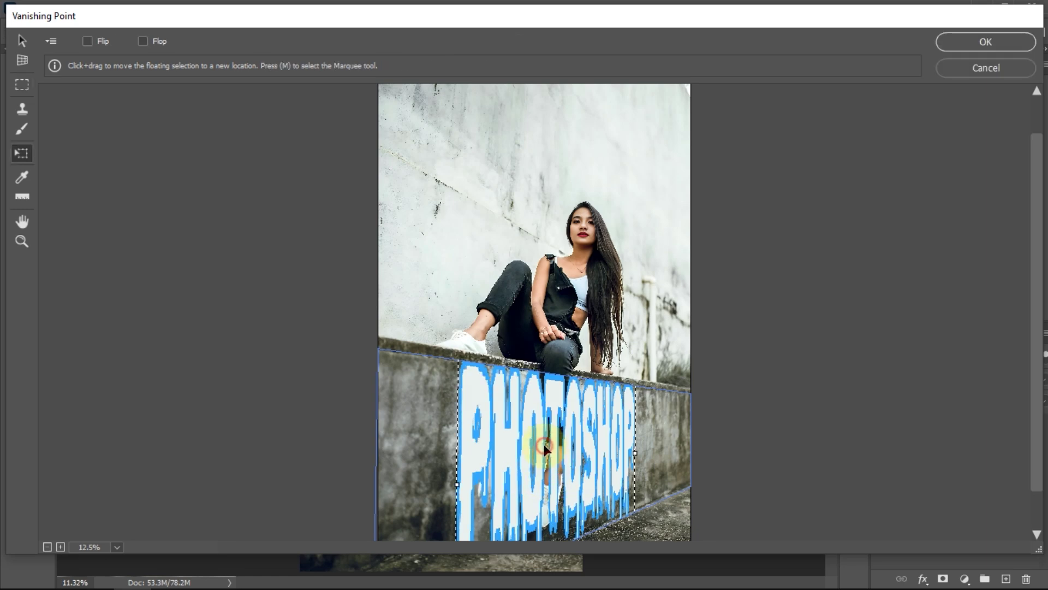
mouse_move(576, 365)
left_mouse_down()
mouse_move(572, 469)
mouse_move(522, 428)
left_mouse_up()
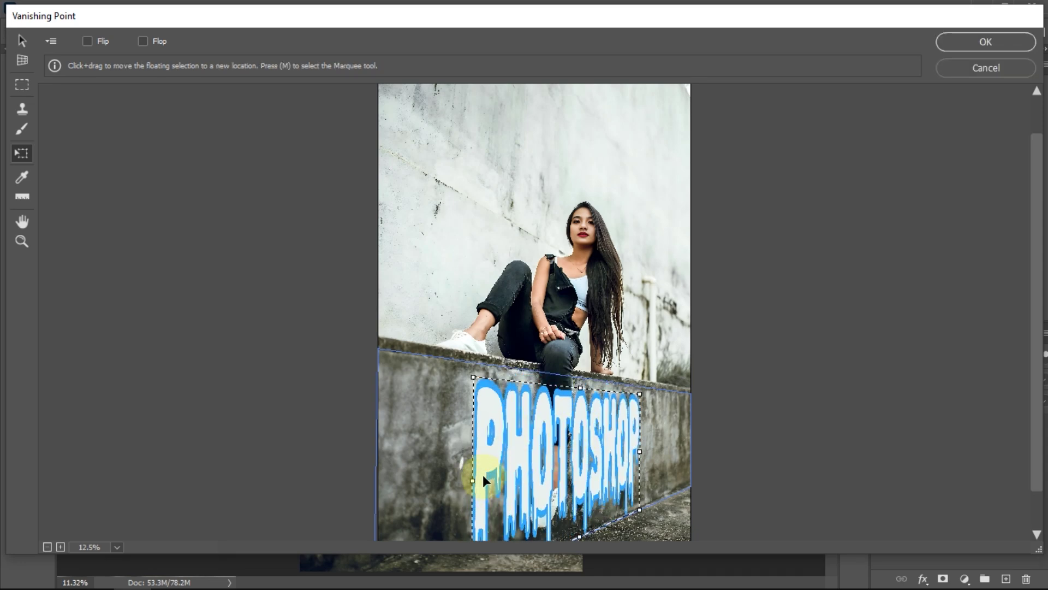
- Stretch the lettering wider, shorten it slightly, and confirm the perspective placement
left_click_drag(475, 481, 401, 493)
left_click_drag(640, 453, 678, 446)
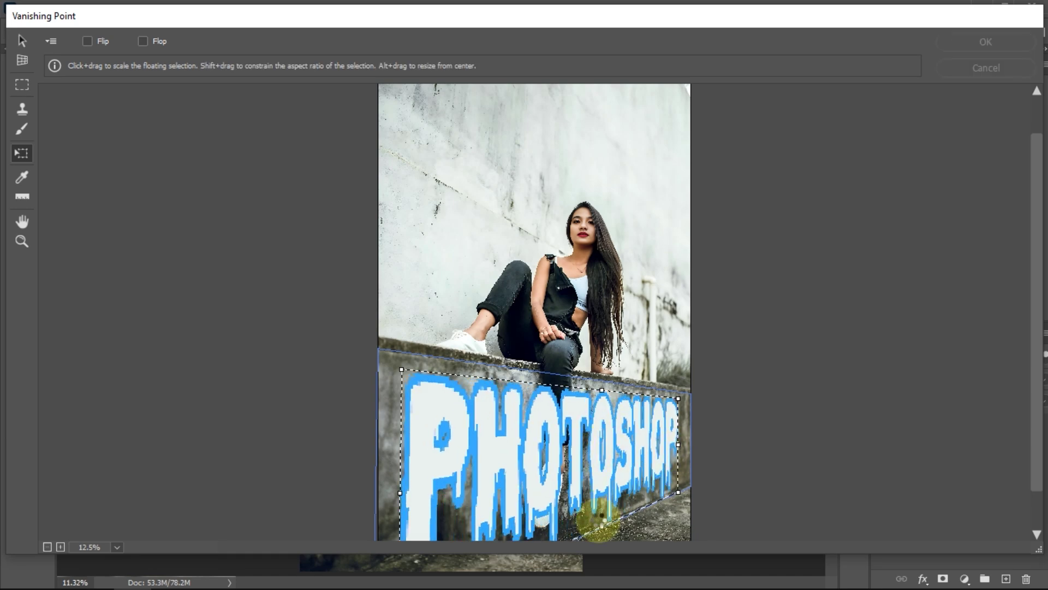
left_click_drag(603, 518, 611, 502)
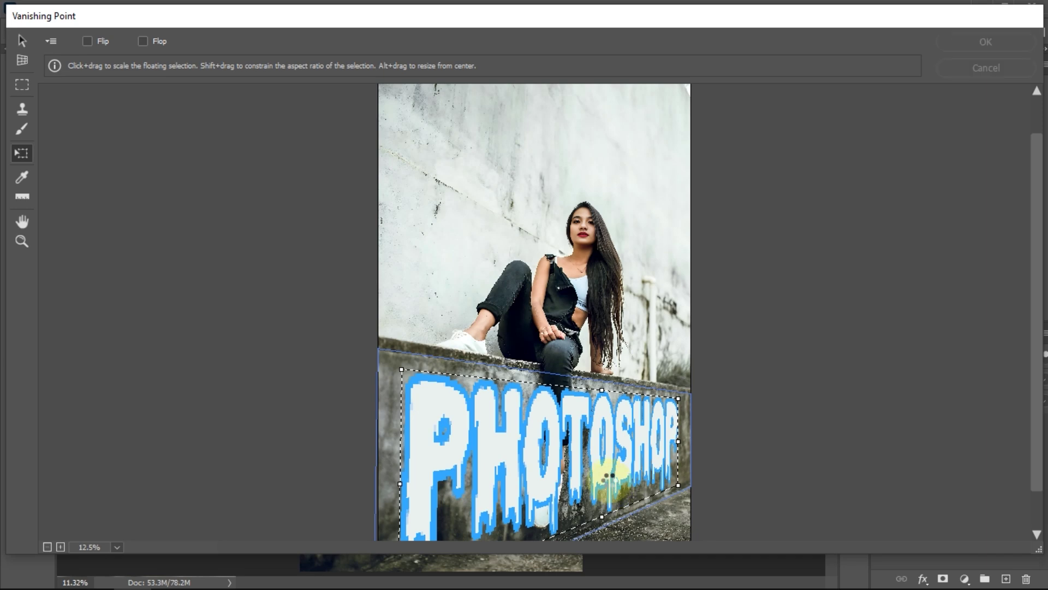
key("ctrl+minus")
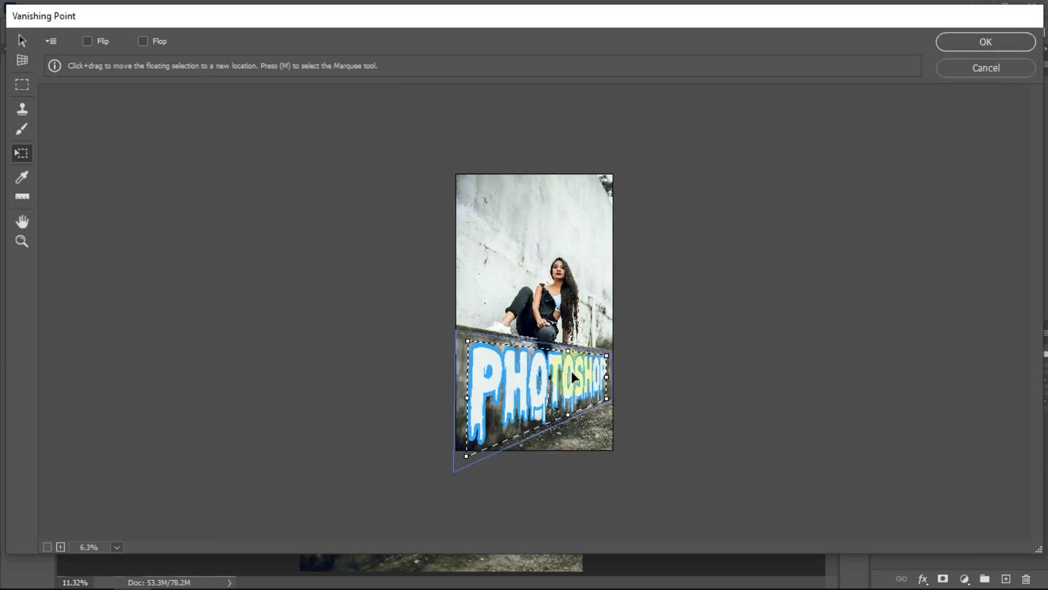
left_click(22, 61)
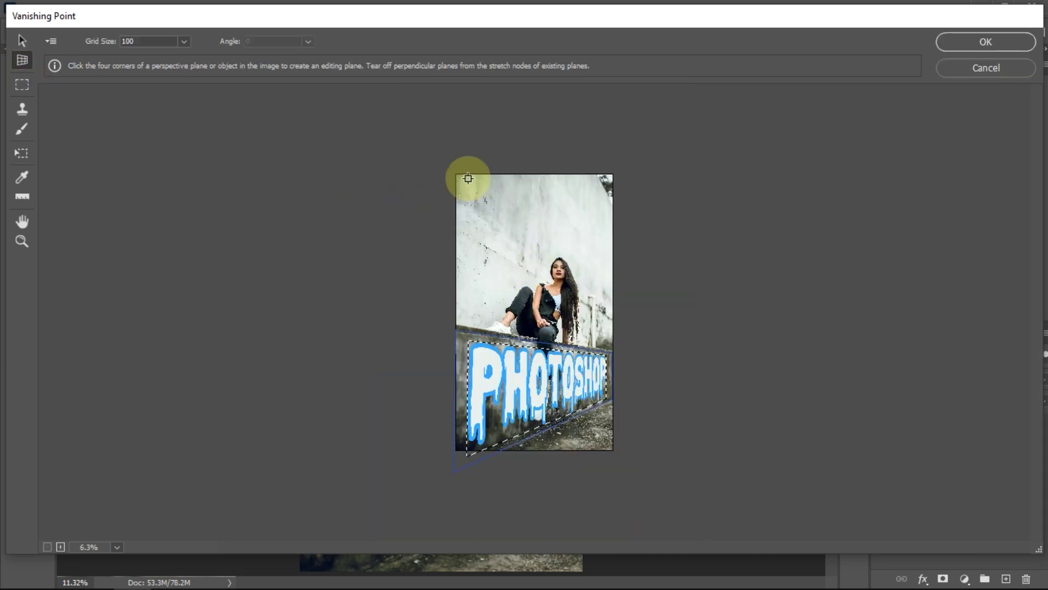
left_click(985, 42)
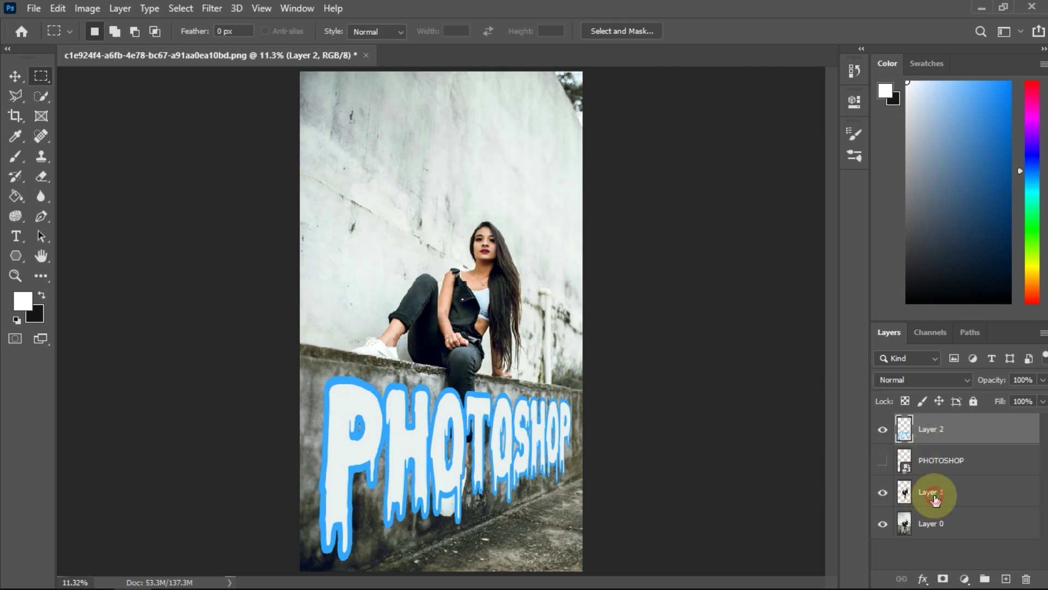
- Move Layer 1 above the lettering so the woman's leg overlaps it, then select Layer 2
left_click_drag(934, 499, 929, 430)
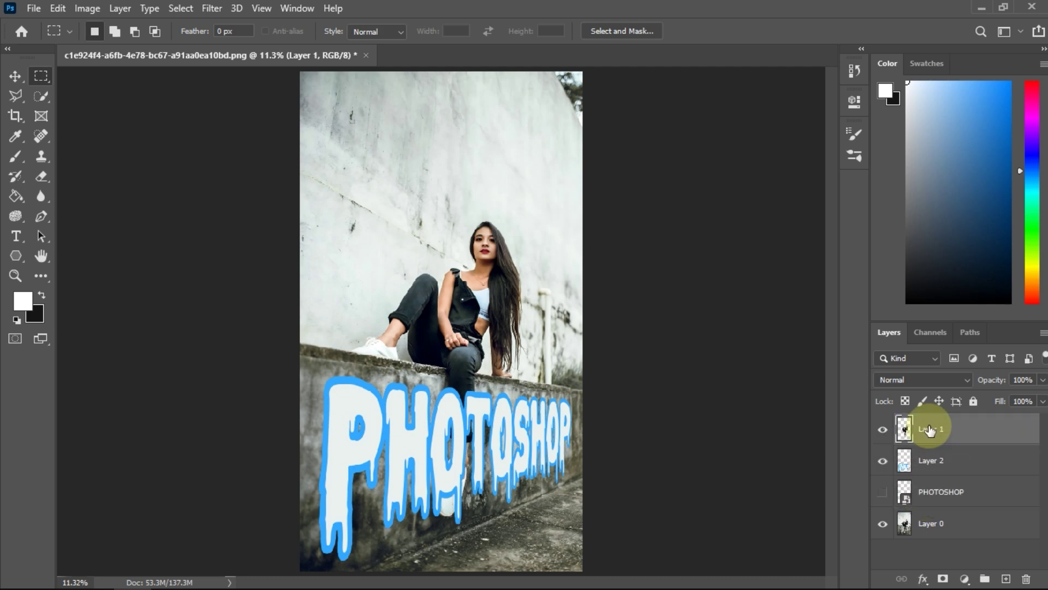
left_click(942, 465)
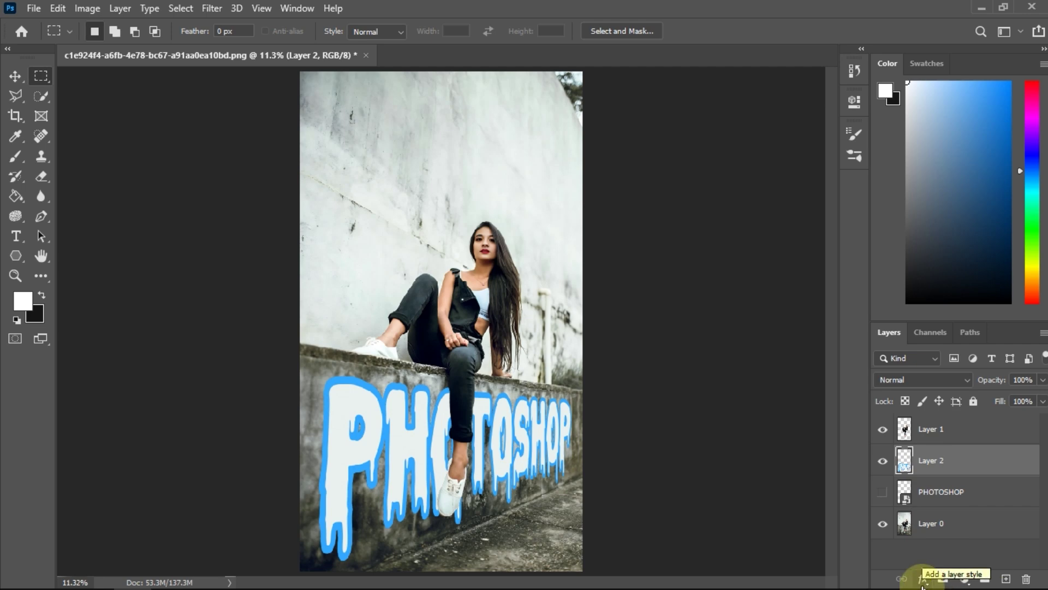
left_click(923, 586)
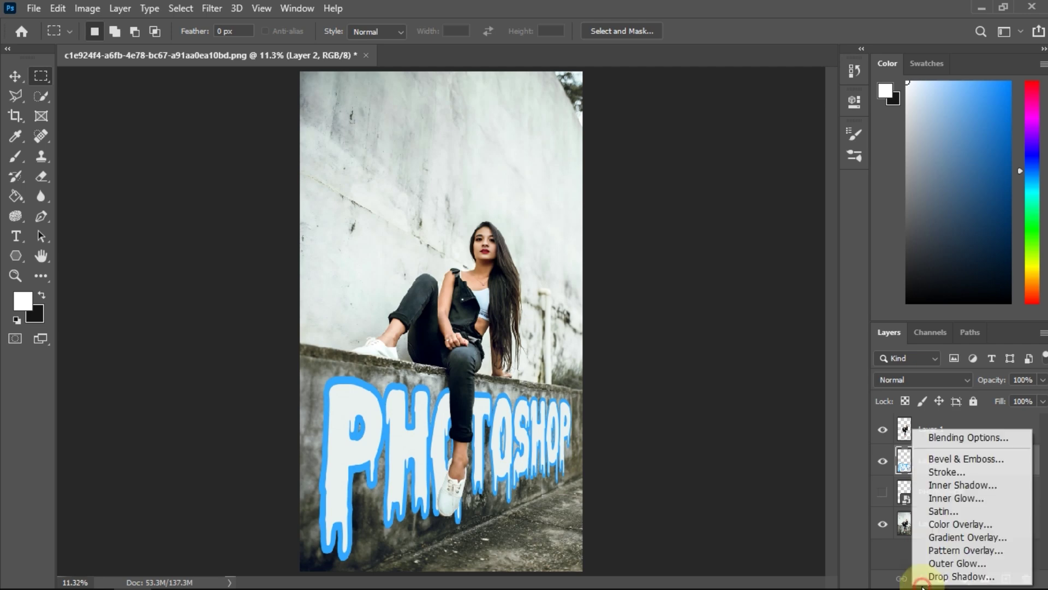
- Split Layer 2's Underlying Layer black slider so dark concrete shows through the letters
left_click(924, 443)
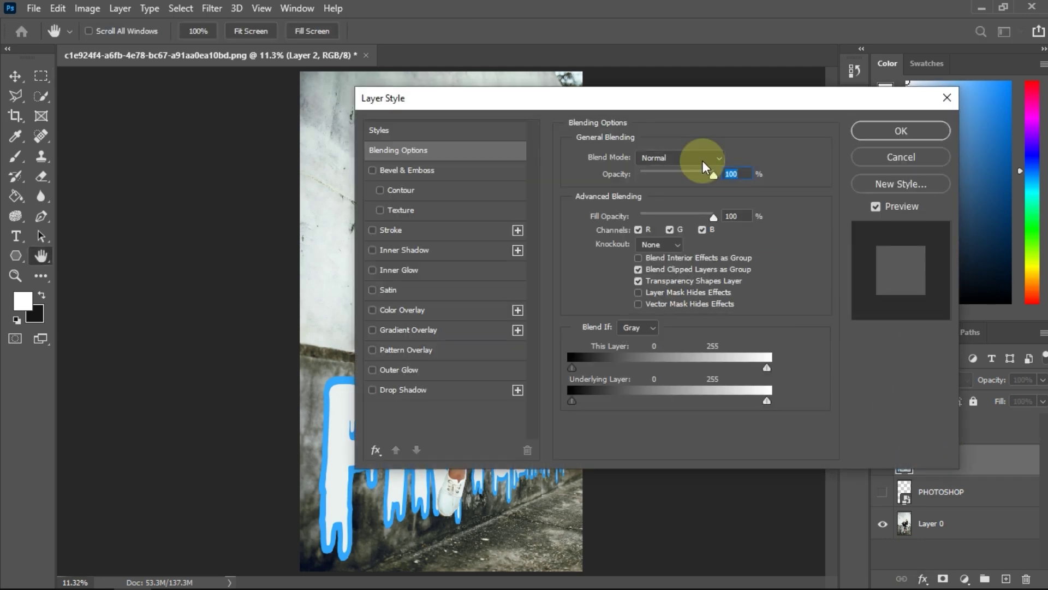
left_click_drag(669, 101, 793, 74)
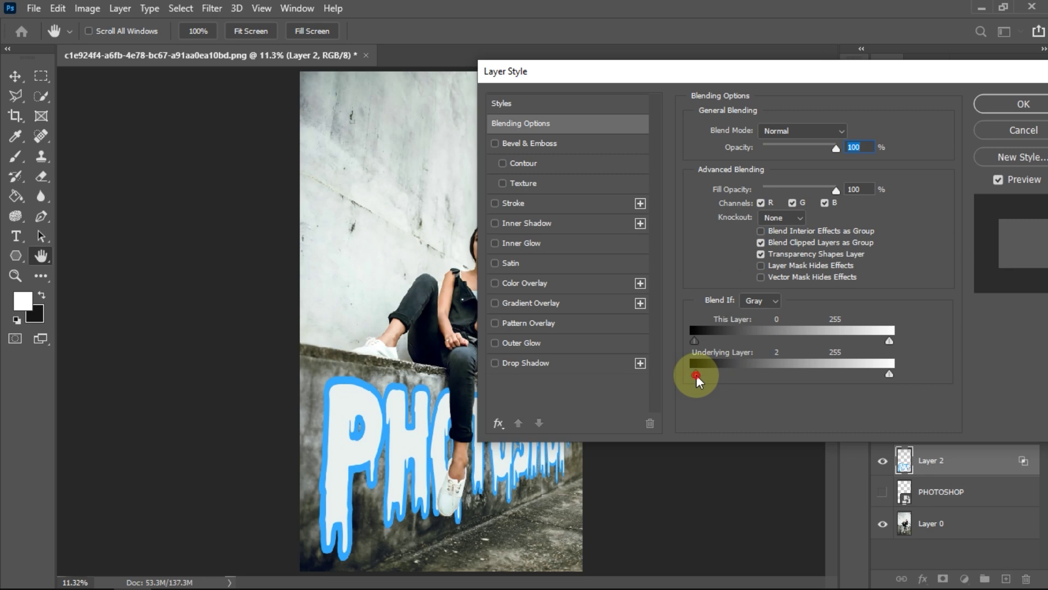
left_click_drag(696, 374, 717, 375)
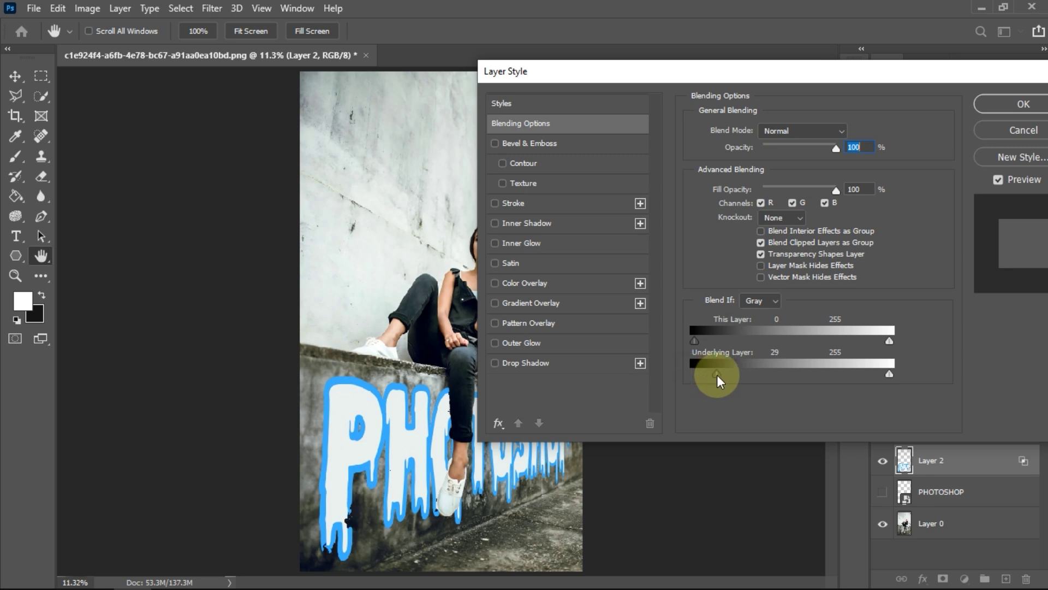
mouse_move(717, 374)
left_mouse_down()
mouse_move(707, 374)
mouse_move(774, 375)
mouse_move(764, 374)
left_mouse_up()
left_click_drag(718, 67, 798, 25)
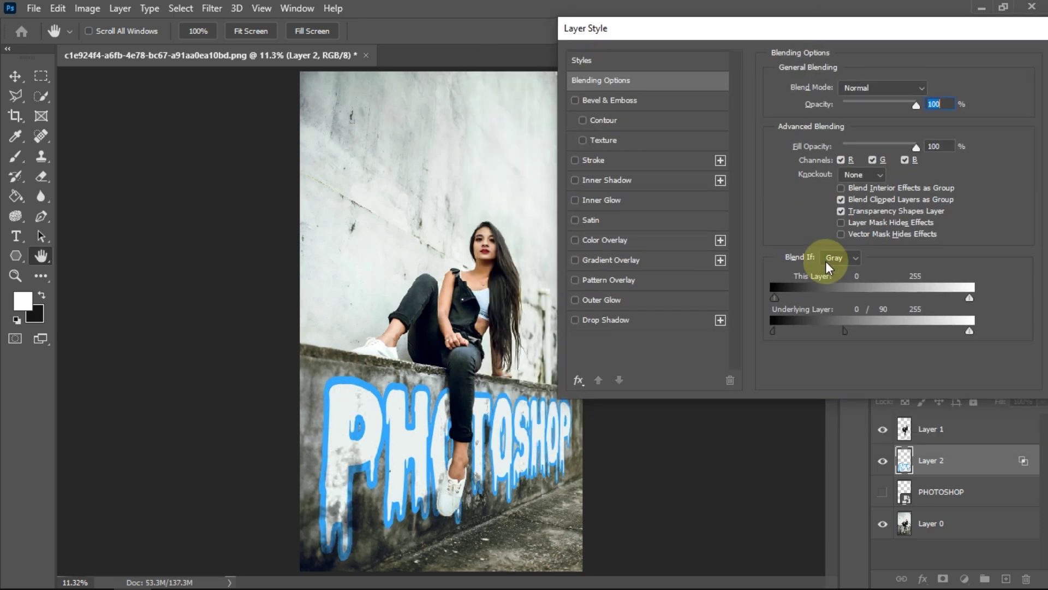
mouse_move(849, 331)
left_mouse_down()
mouse_move(891, 332)
mouse_move(814, 328)
left_mouse_up()
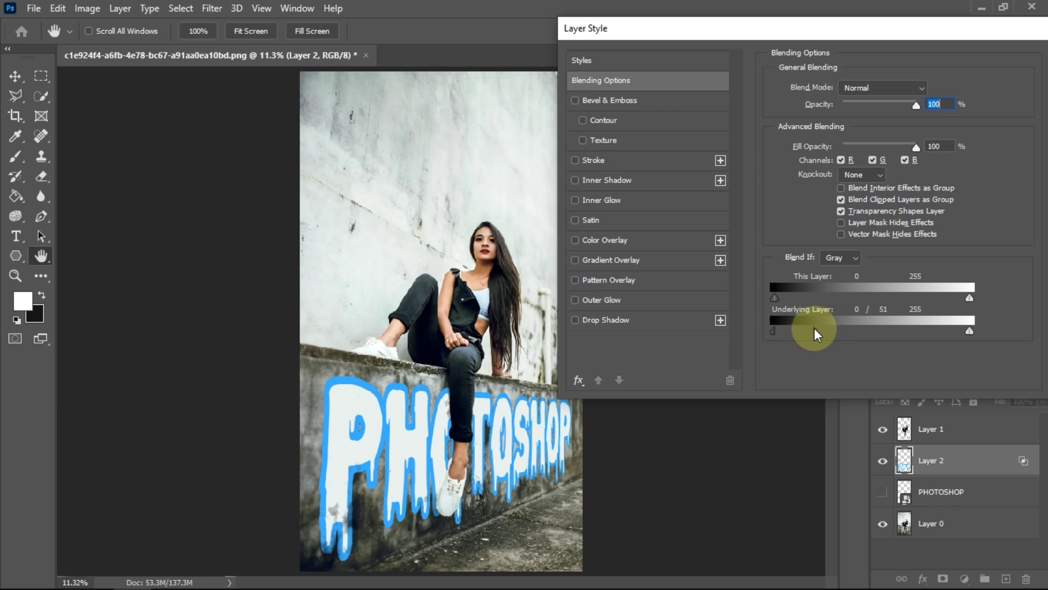
left_click_drag(814, 328, 829, 330)
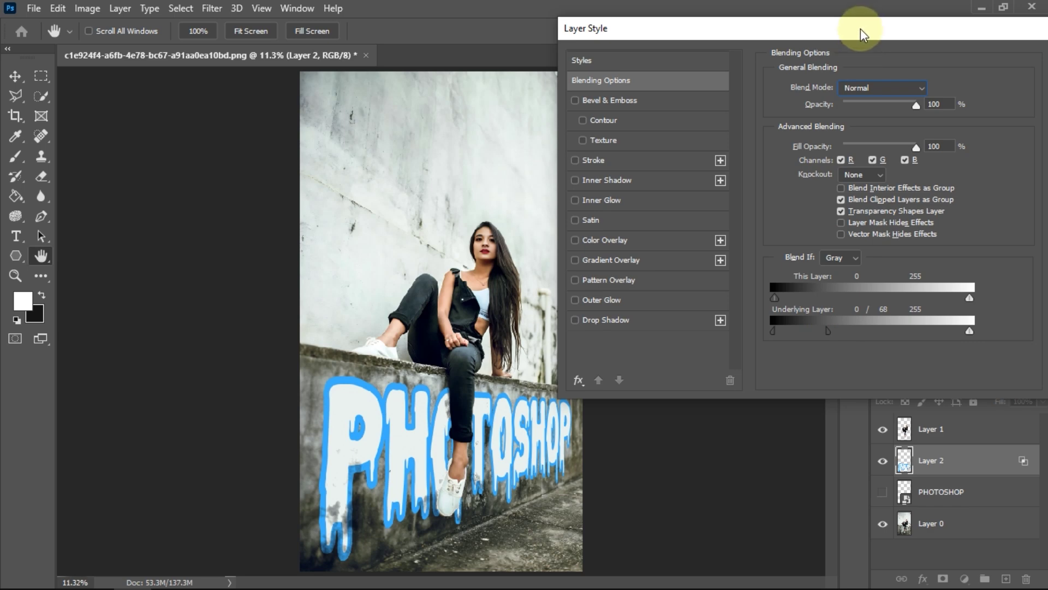
left_click_drag(861, 29, 725, 30)
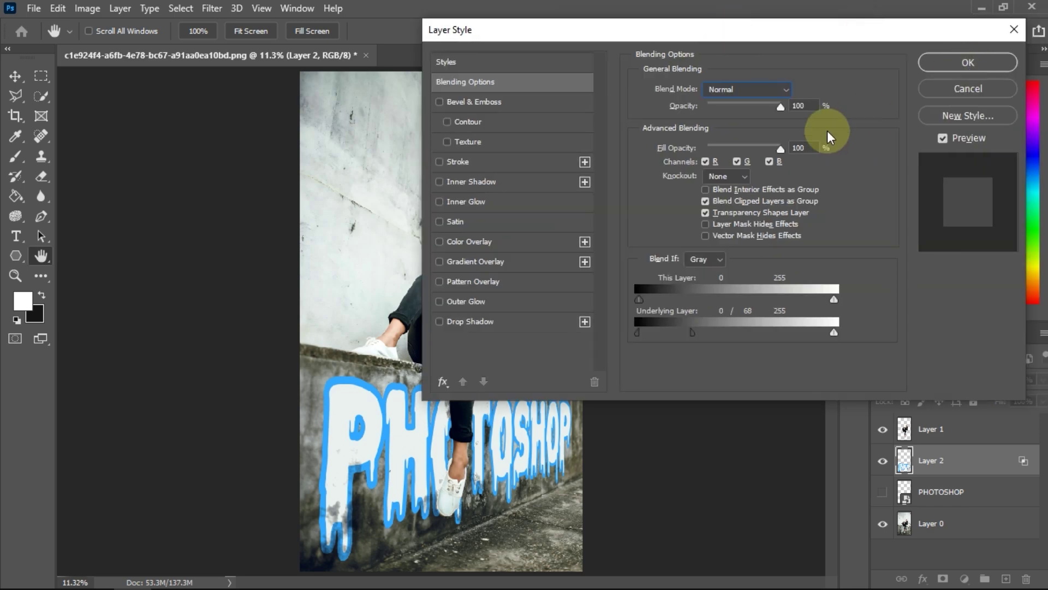
- Set Layer 2's opacity to 80% and apply the blending options
left_click_drag(780, 110, 772, 110)
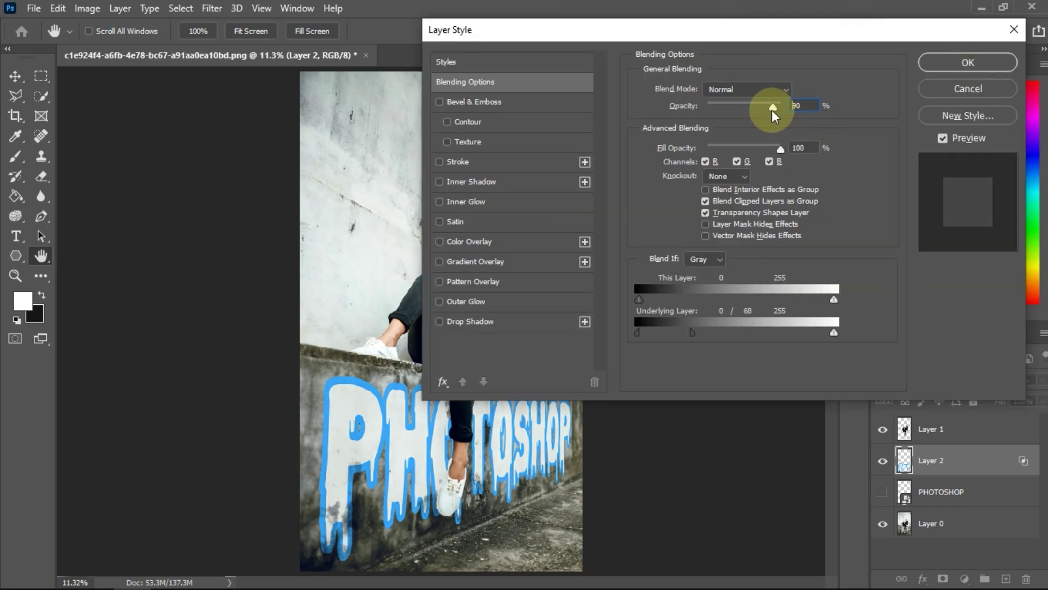
double_click(798, 106)
type("80")
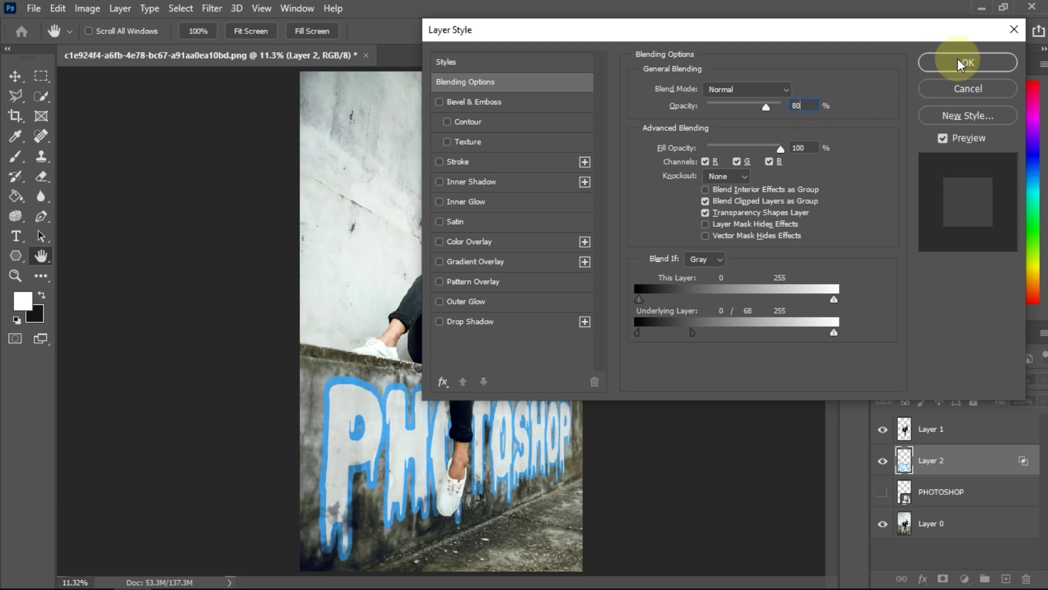
left_click(973, 58)
key("m")
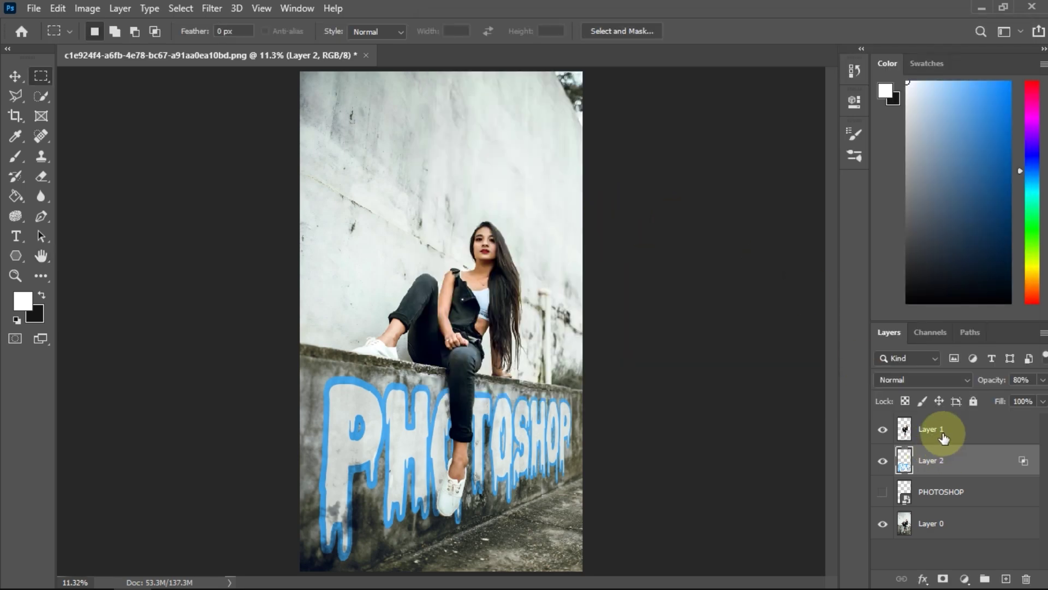
- Add a Brightness/Contrast adjustment layer above Layer 1 with Brightness set to -35
left_click(944, 436)
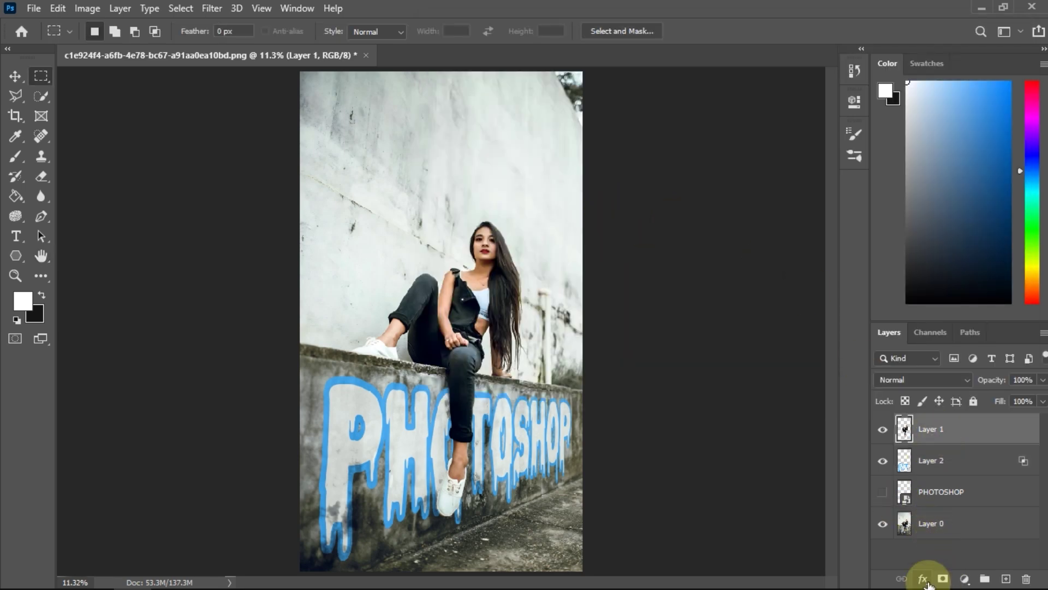
left_click(926, 580)
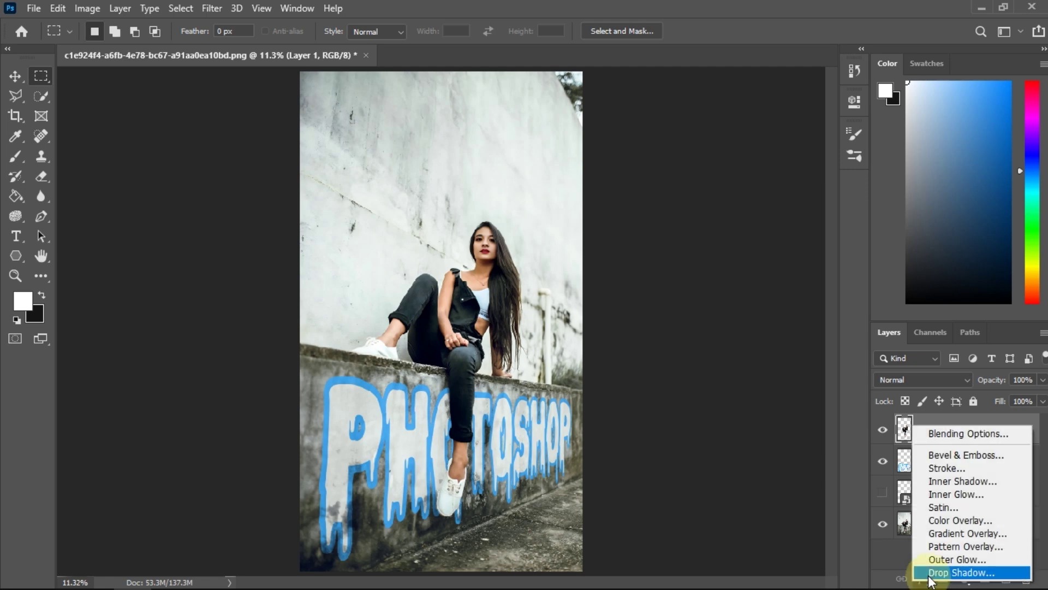
left_click(888, 558)
left_click(965, 580)
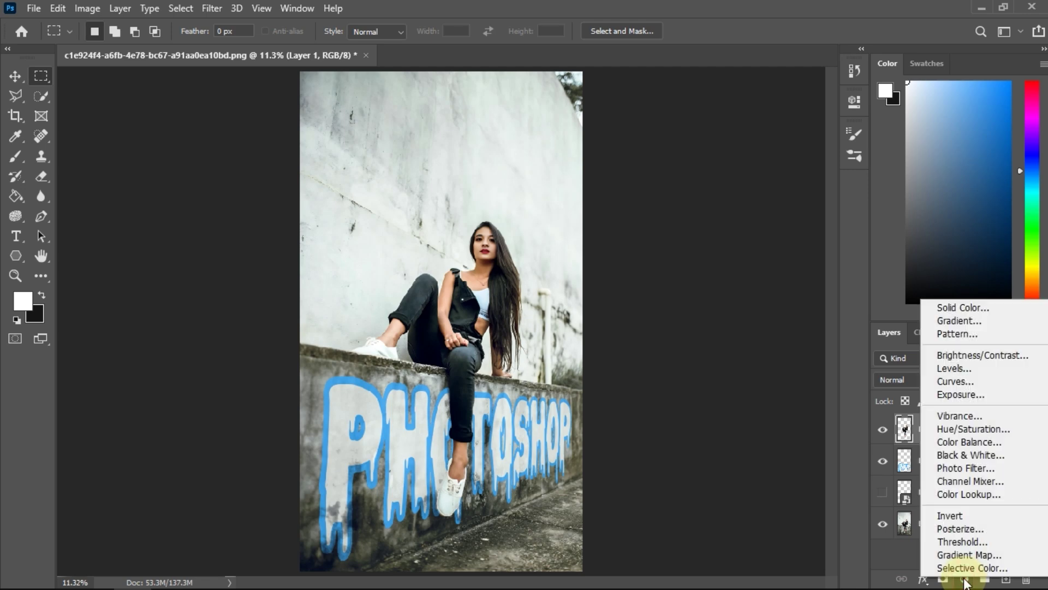
left_click(970, 356)
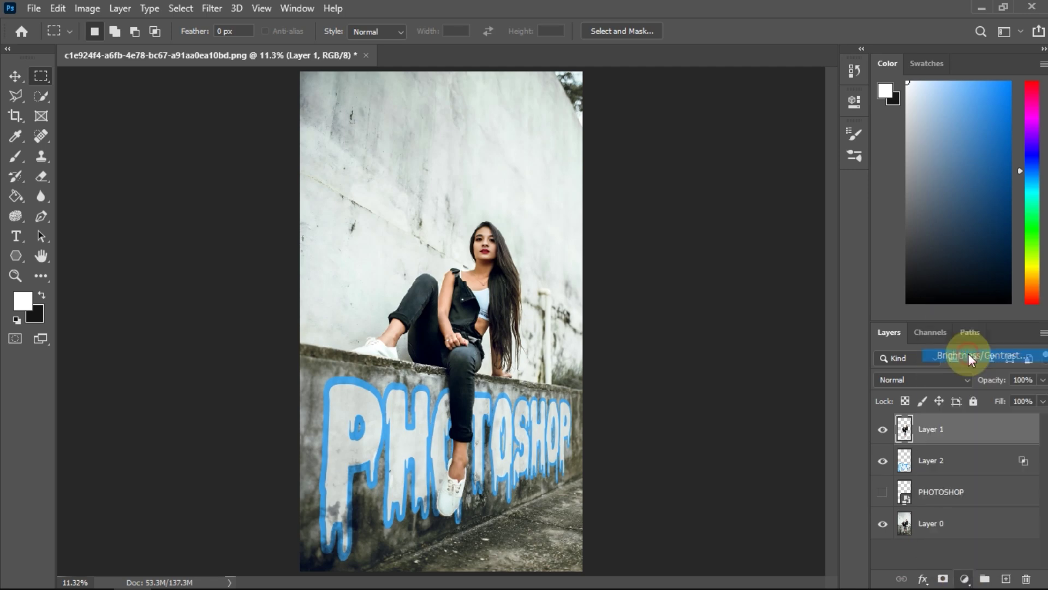
mouse_move(722, 185)
left_mouse_down()
mouse_move(694, 192)
mouse_move(725, 223)
left_mouse_up()
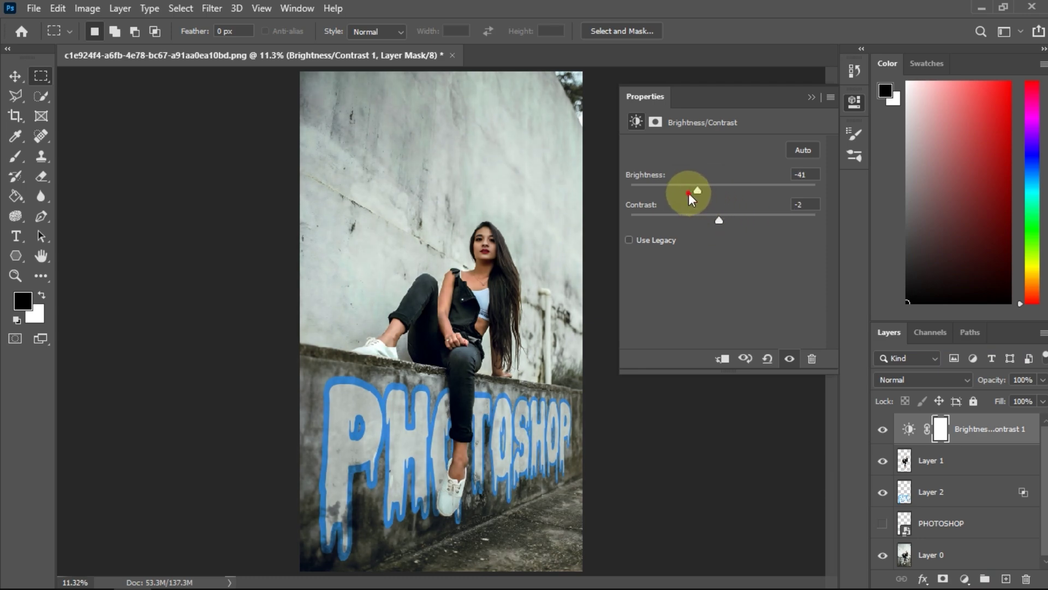
left_click_drag(683, 192, 700, 197)
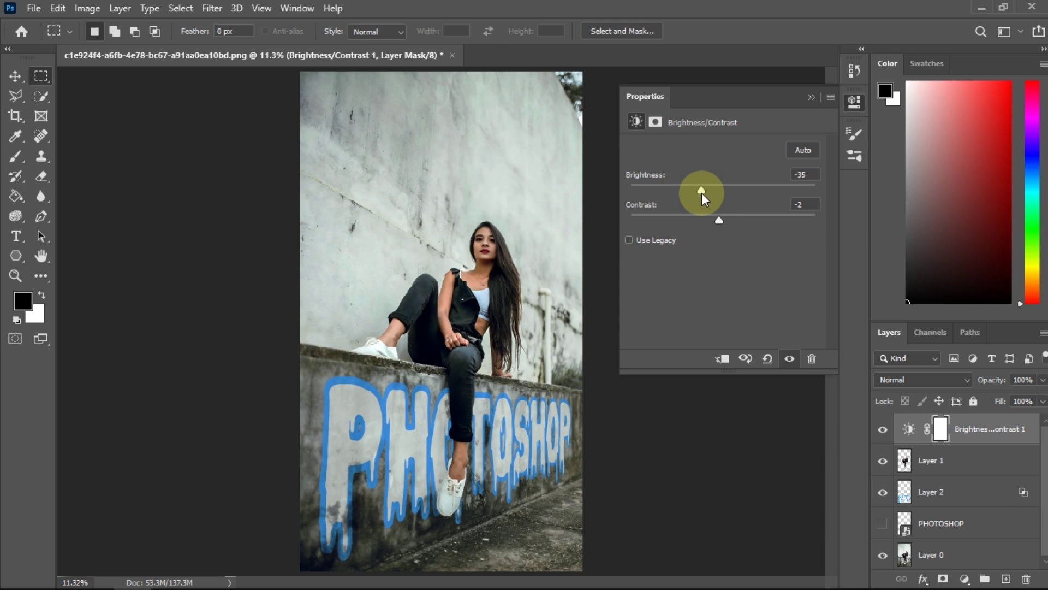